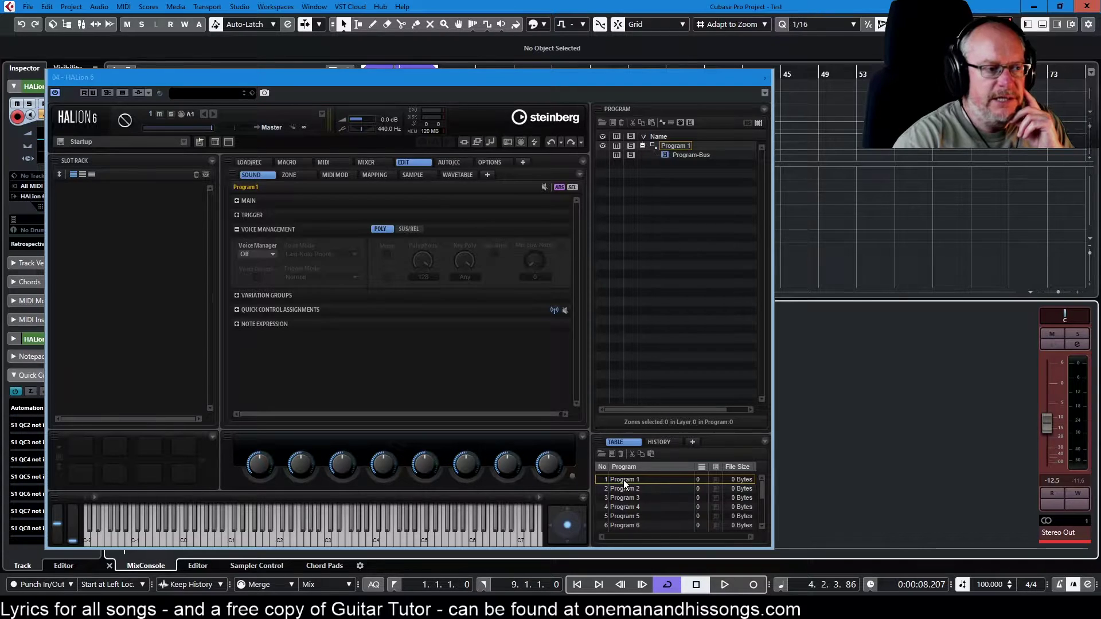
Enlarge the program table to show more empty programs, scroll through it, and bring up Program 1's options
{"action": "left_click_drag", "start_coordinate": [638, 441], "coordinate": [639, 365]}
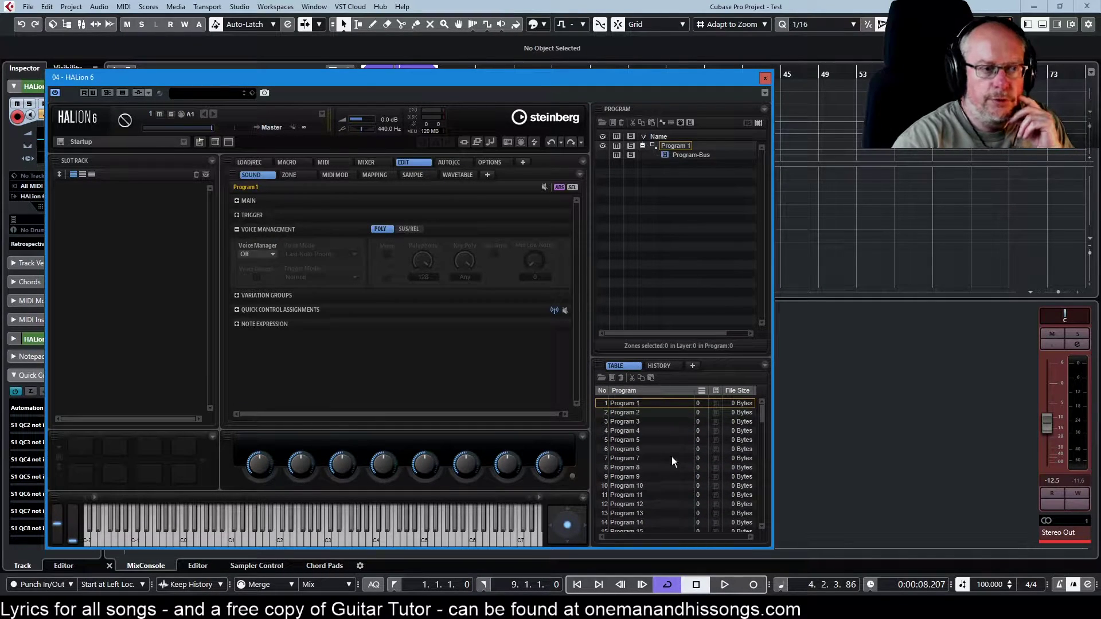
{"action": "scroll", "coordinate": [672, 456], "scroll_direction": "down", "scroll_amount": 15}
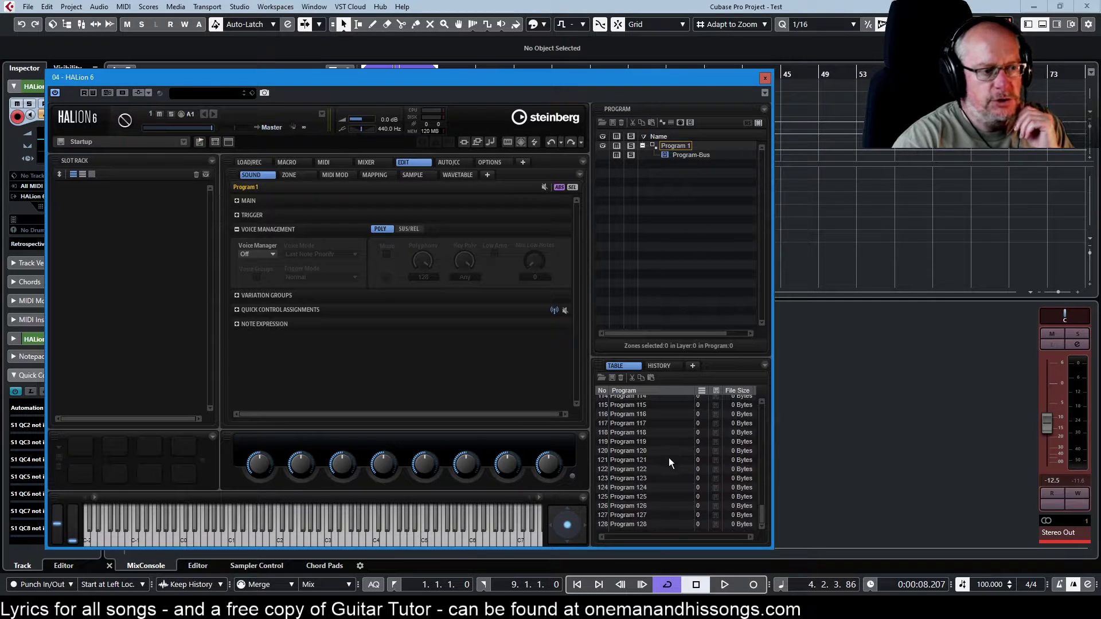
{"action": "scroll", "coordinate": [657, 493], "scroll_direction": "up", "scroll_amount": 15}
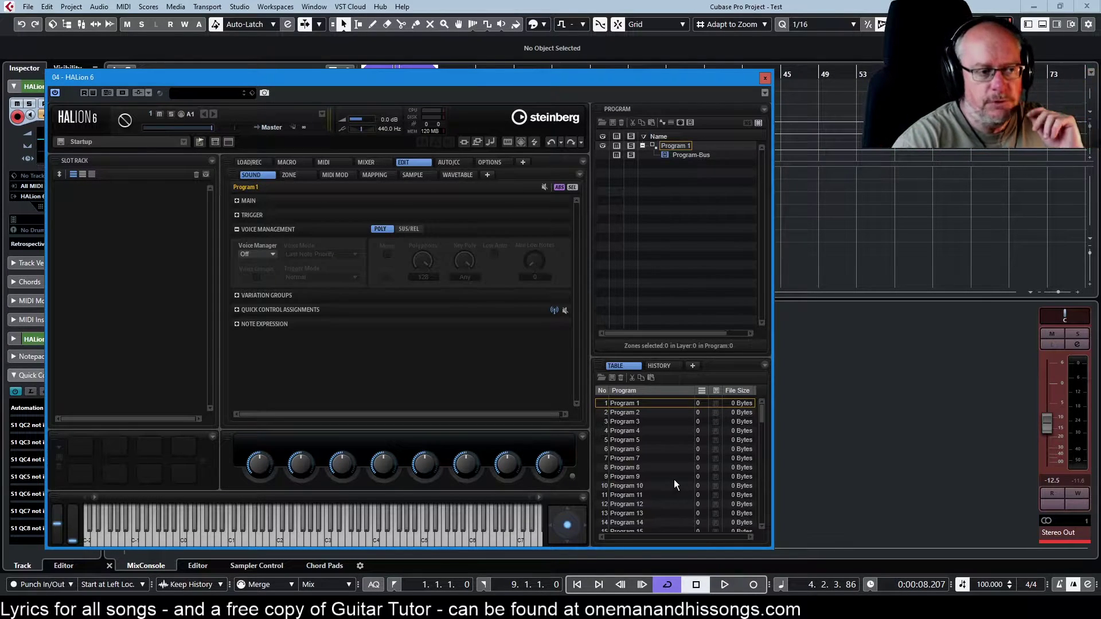
{"action": "right_click", "coordinate": [628, 405]}
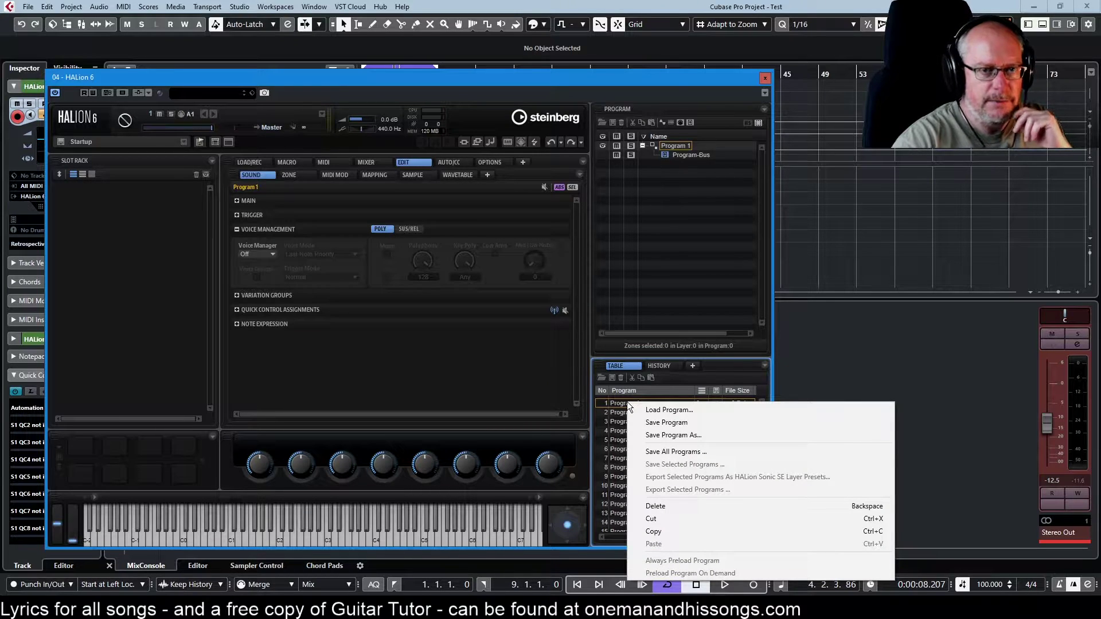
Load the Aftermath program (120.09 MB) into Program 1
{"action": "left_click", "coordinate": [680, 409]}
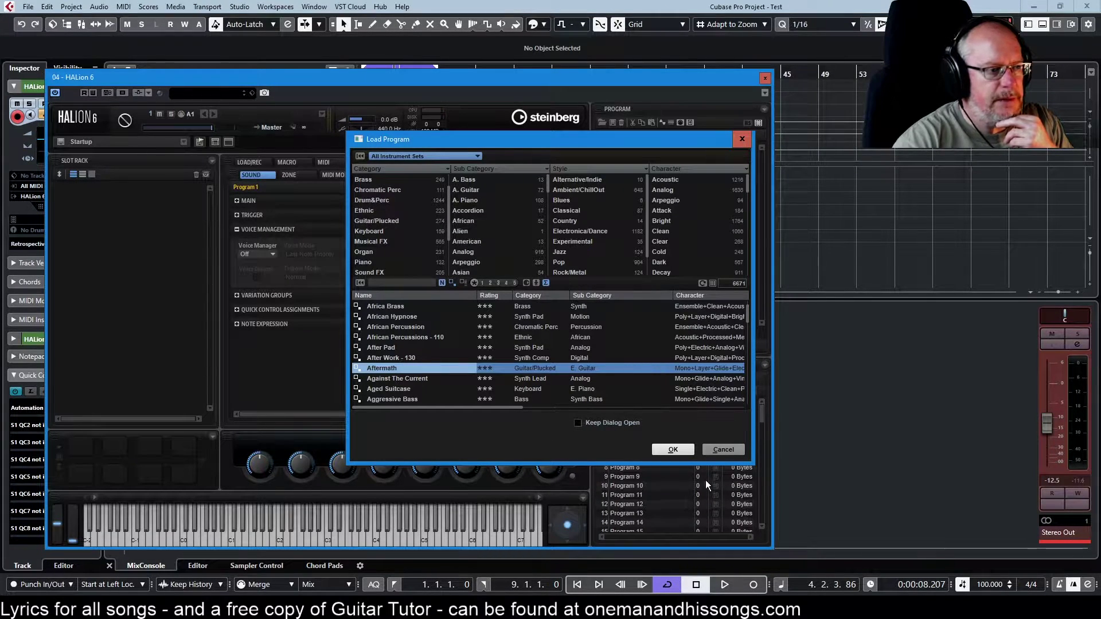
{"action": "left_click", "coordinate": [673, 450]}
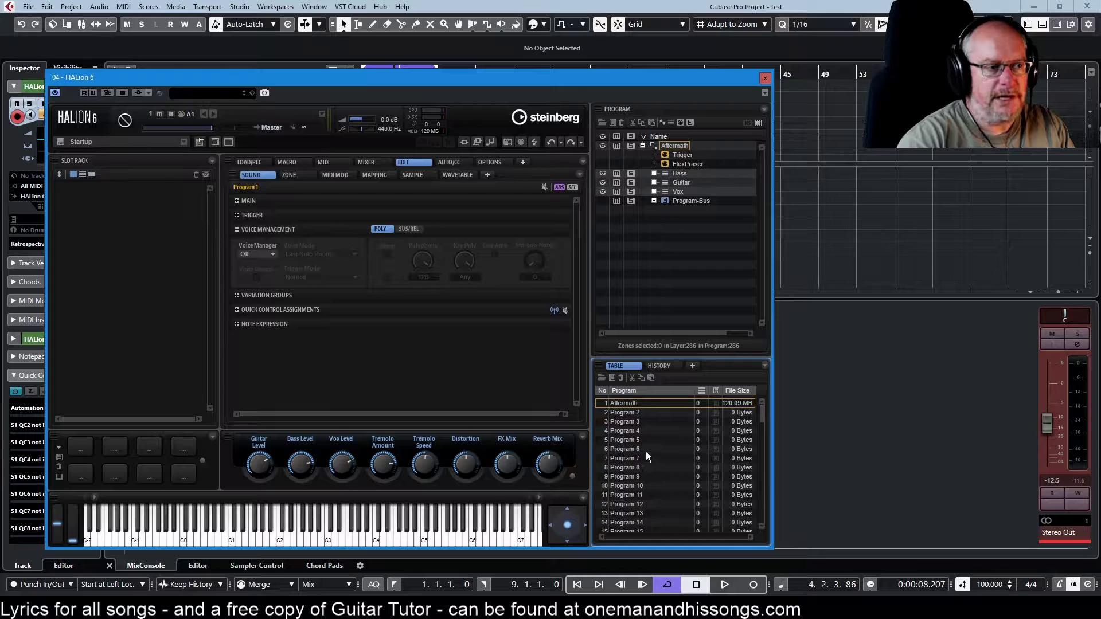
Drag Aftermath from the program table into the first Slot Rack slot
{"action": "left_click_drag", "start_coordinate": [625, 401], "coordinate": [120, 218]}
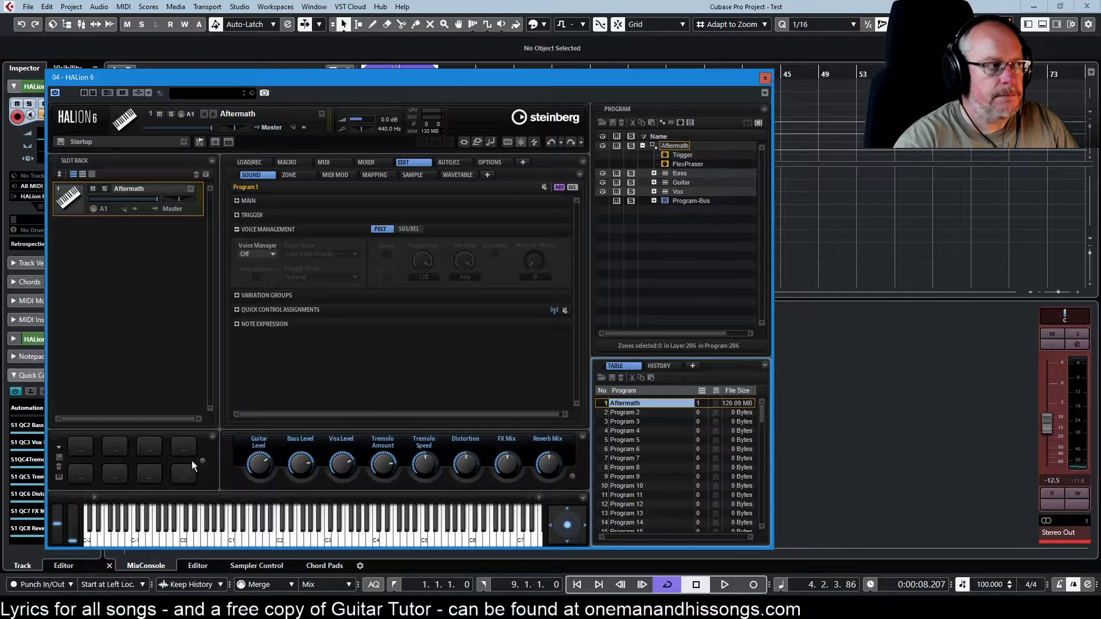
Load Africa Brass into Program 2 and place it in Slot Rack slot 2
{"action": "right_click", "coordinate": [624, 411]}
{"action": "left_click", "coordinate": [653, 420]}
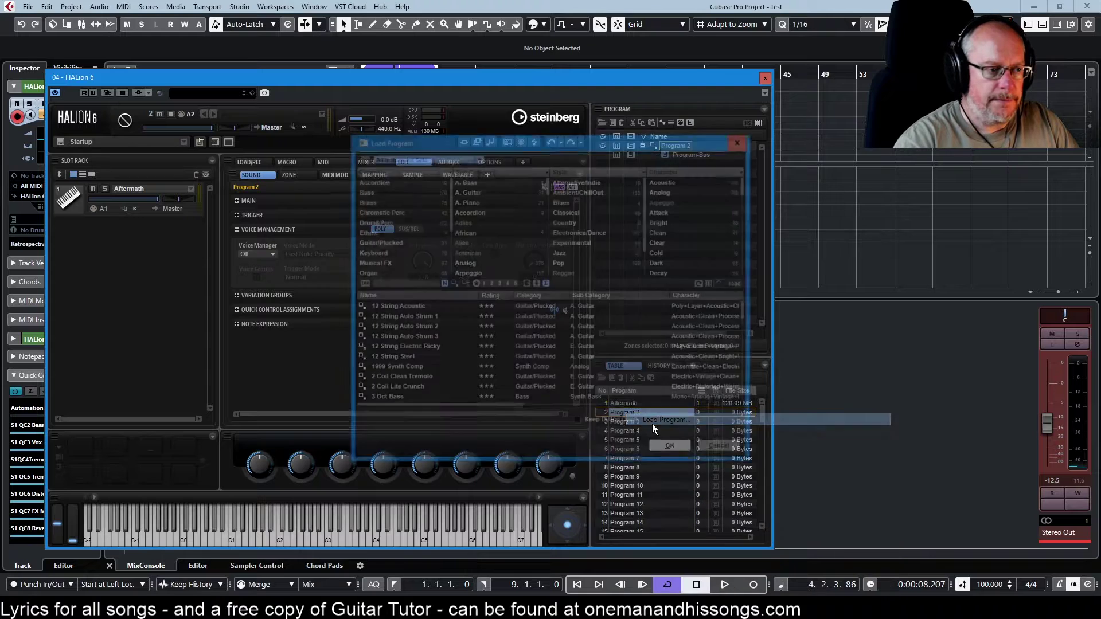
{"action": "left_click", "coordinate": [398, 329]}
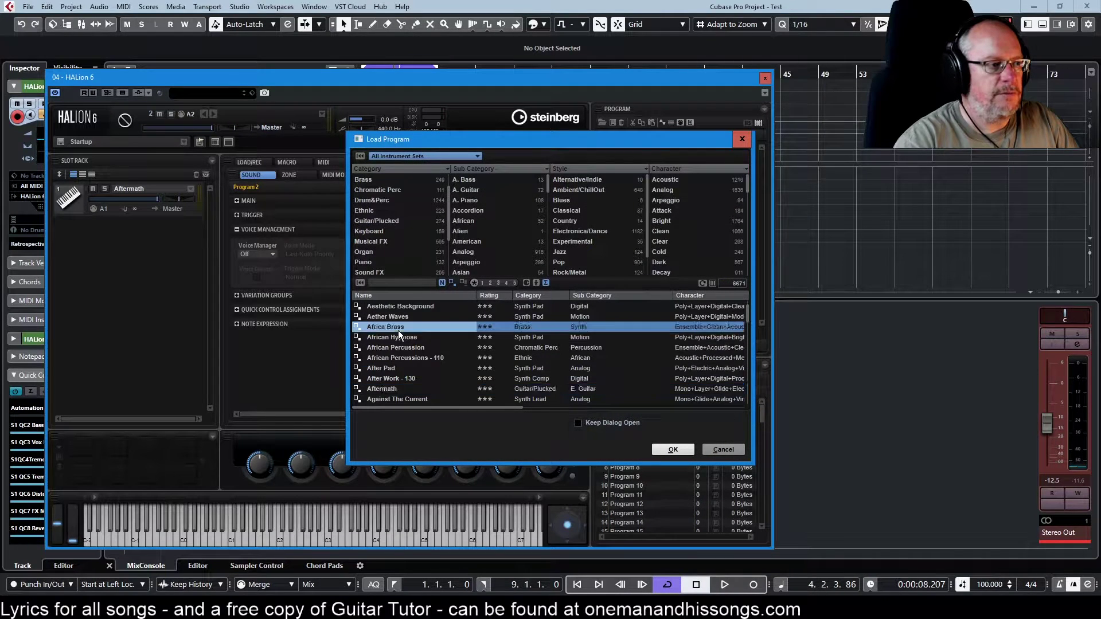
{"action": "double_click", "coordinate": [399, 329]}
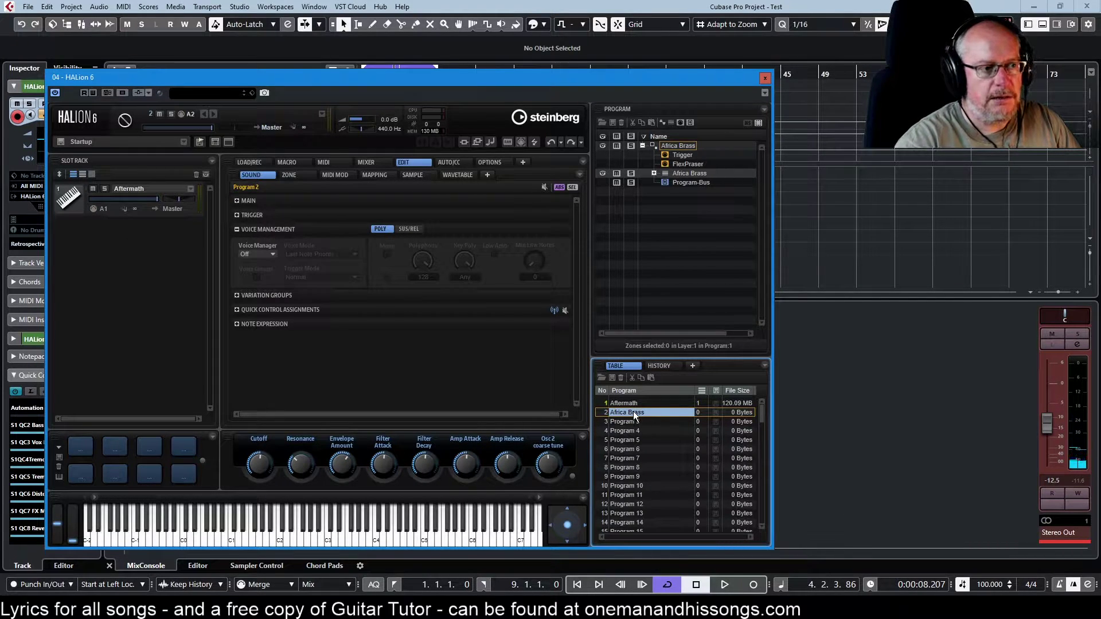
{"action": "left_click_drag", "start_coordinate": [601, 417], "coordinate": [108, 270]}
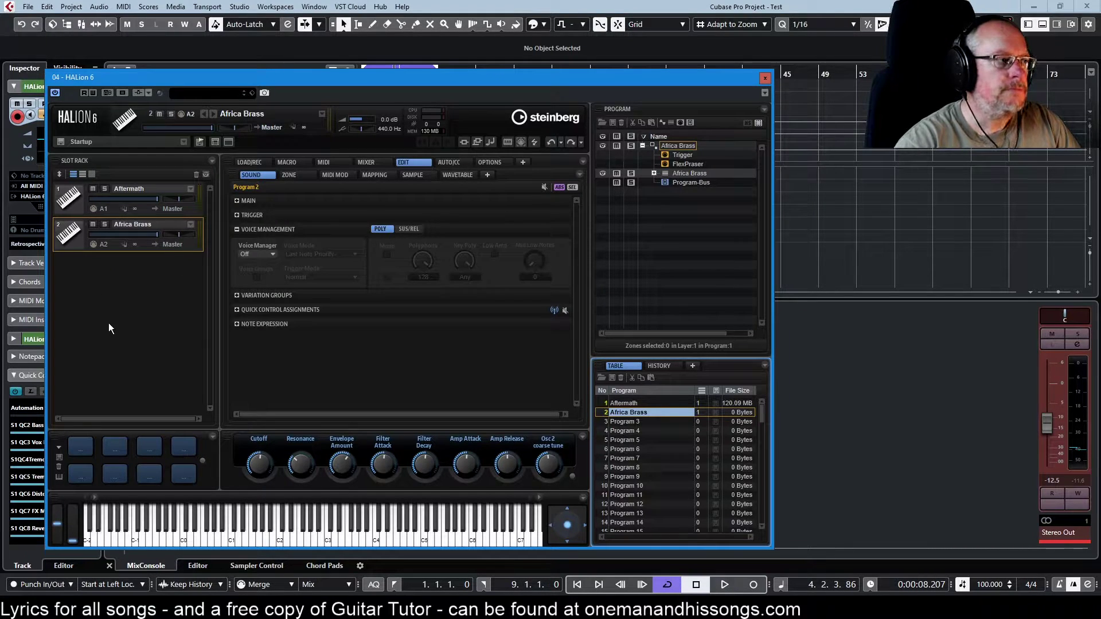
Check Aftermath's MIDI port choices, then set the Africa Brass slot to port A1
{"action": "left_click", "coordinate": [114, 207]}
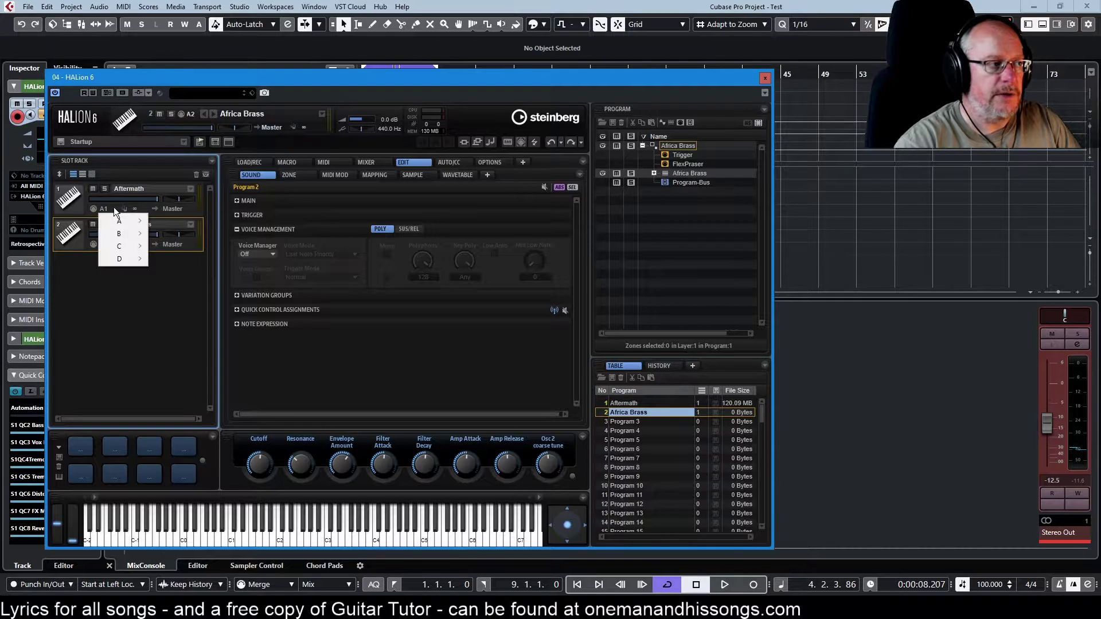
{"action": "mouse_move", "coordinate": [121, 221]}
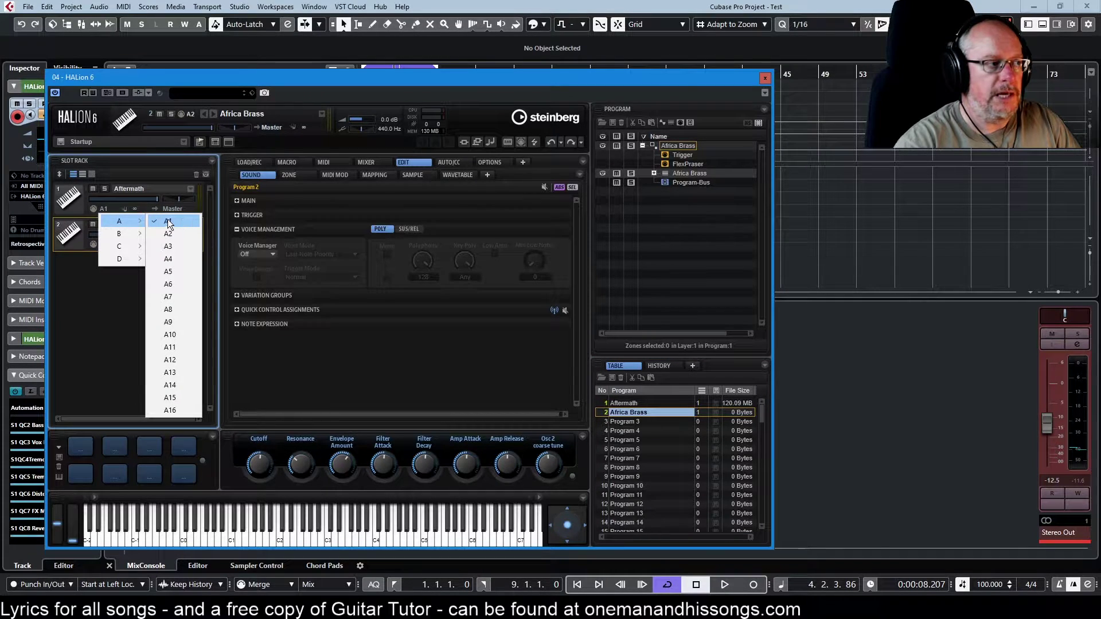
{"action": "left_click", "coordinate": [117, 308]}
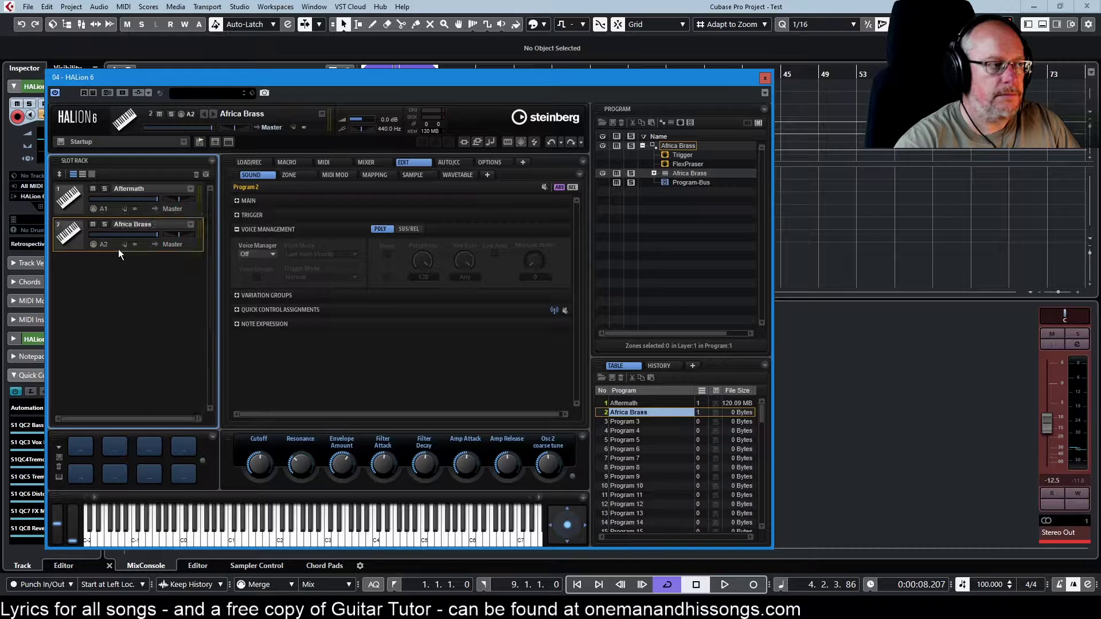
{"action": "left_click", "coordinate": [106, 246]}
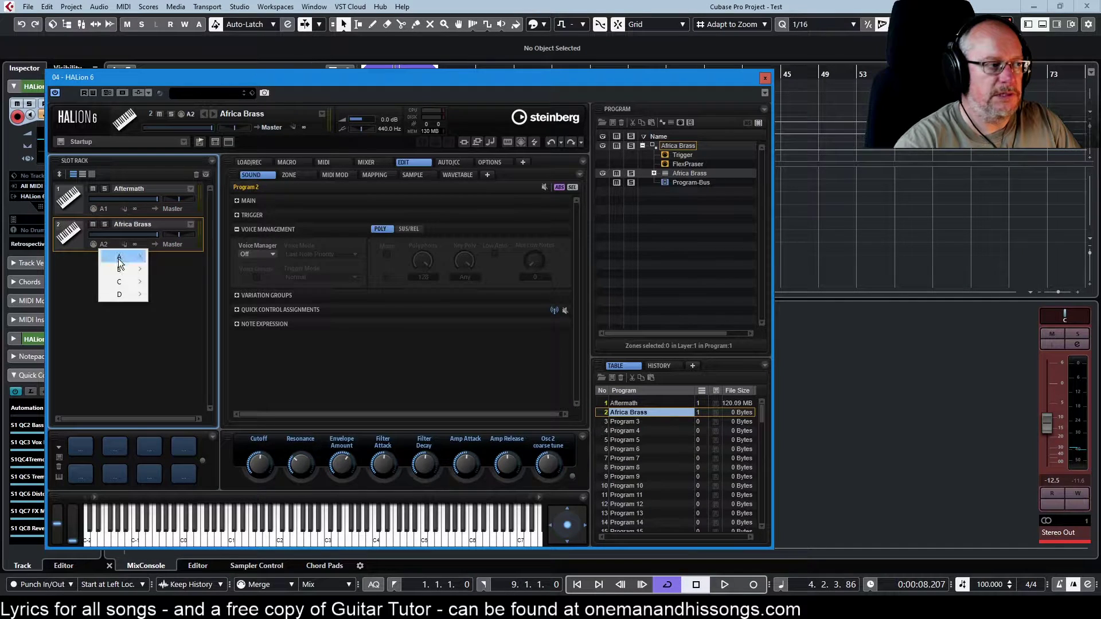
{"action": "mouse_move", "coordinate": [120, 263]}
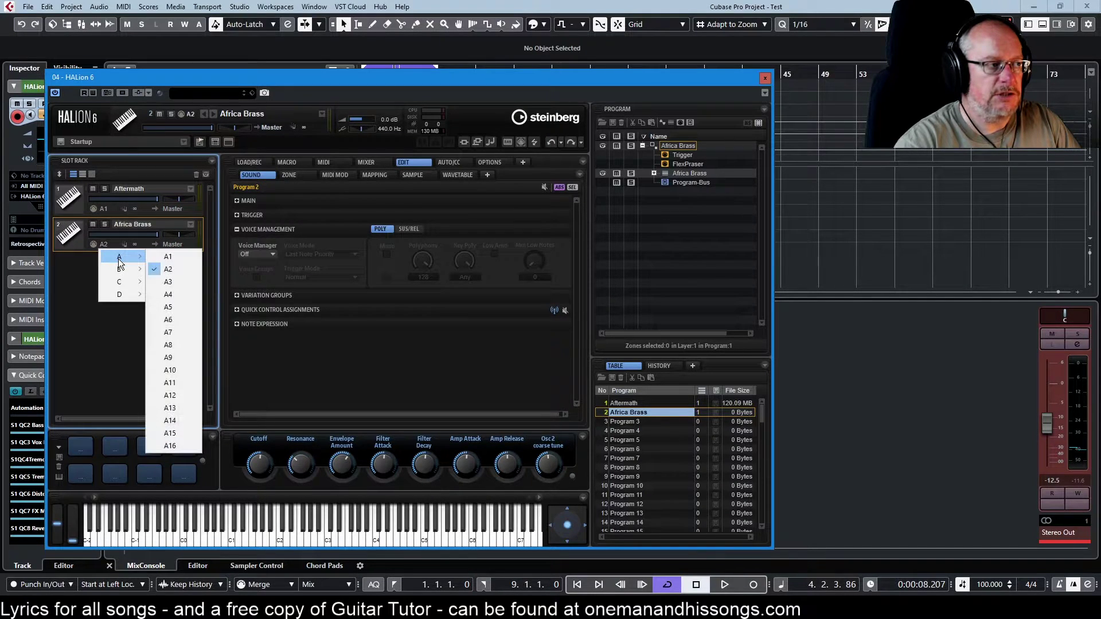
{"action": "left_click", "coordinate": [168, 257]}
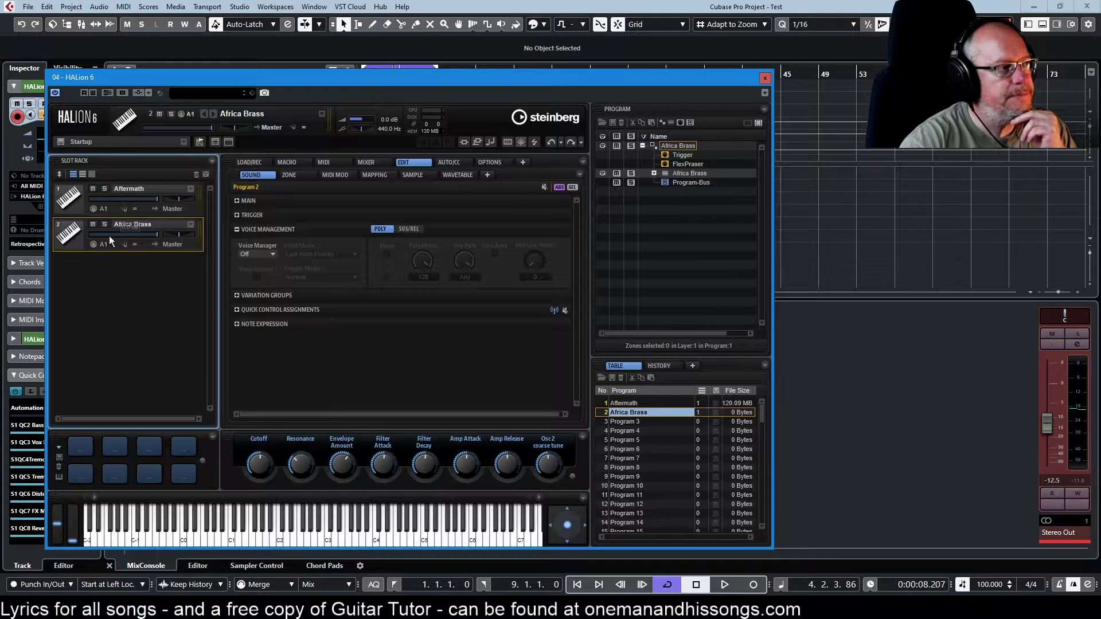
Compare the slot rack layouts, return to large slots, and leave the sort order unchanged
{"action": "left_click", "coordinate": [84, 175]}
{"action": "left_click", "coordinate": [92, 174]}
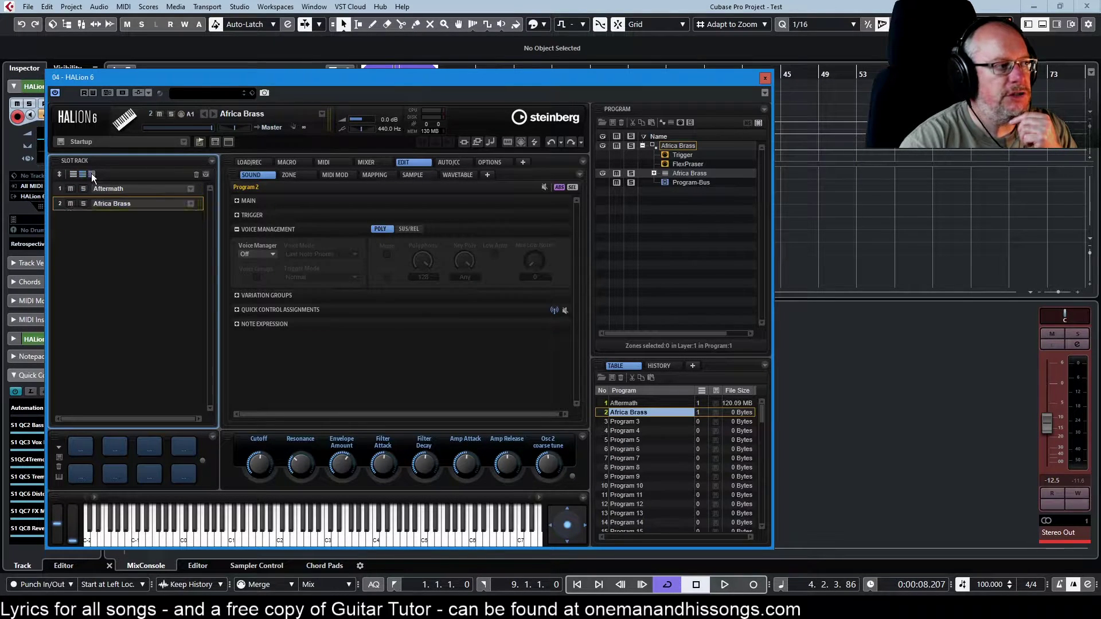
{"action": "left_click", "coordinate": [75, 175]}
{"action": "left_click", "coordinate": [74, 175]}
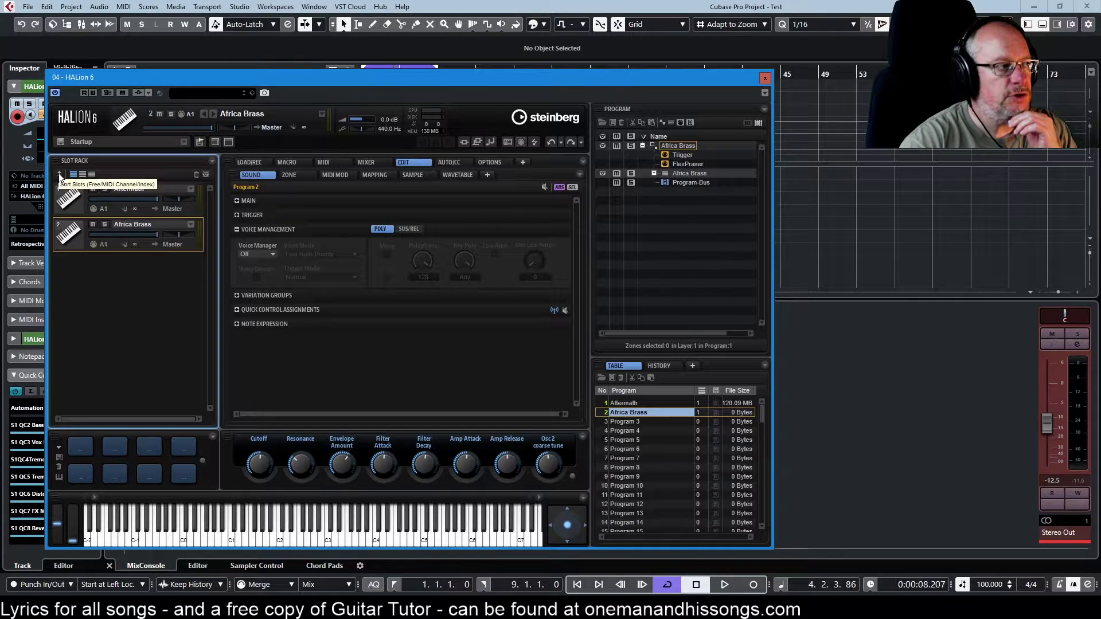
{"action": "left_click", "coordinate": [59, 175]}
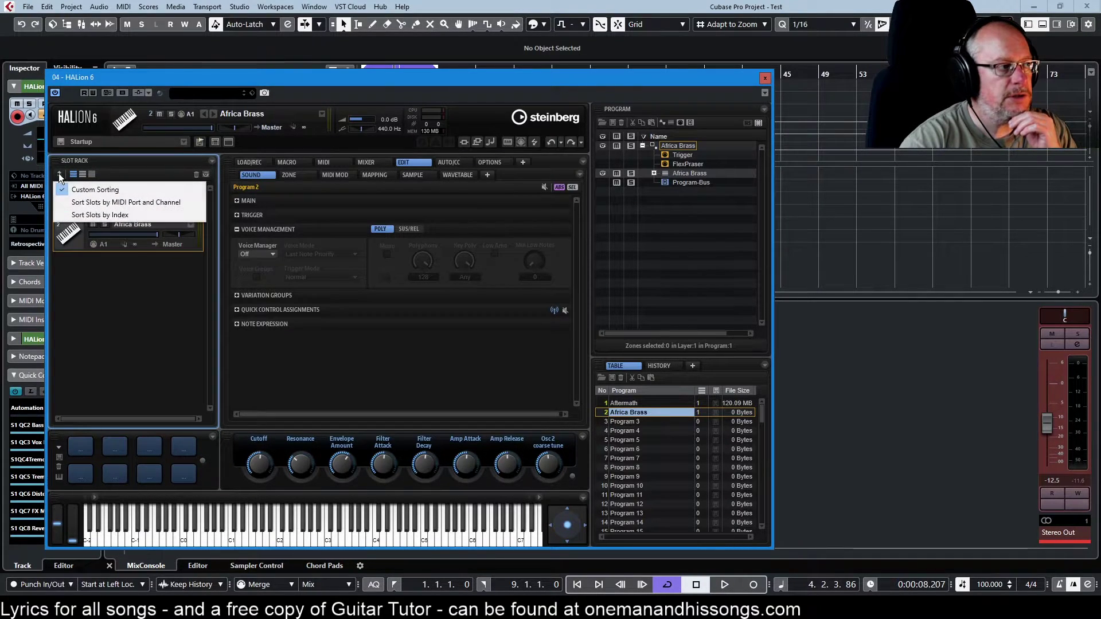
{"action": "left_click", "coordinate": [94, 345]}
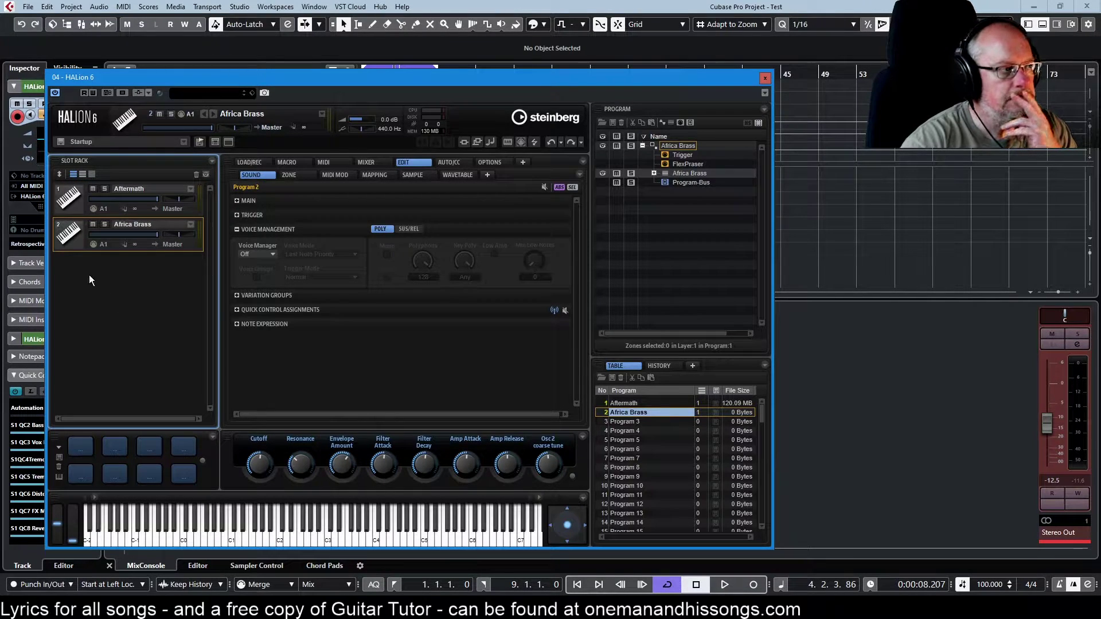
Mute and solo the Aftermath slot, keep its output on Master, and browse programs for it
{"action": "left_click", "coordinate": [93, 190]}
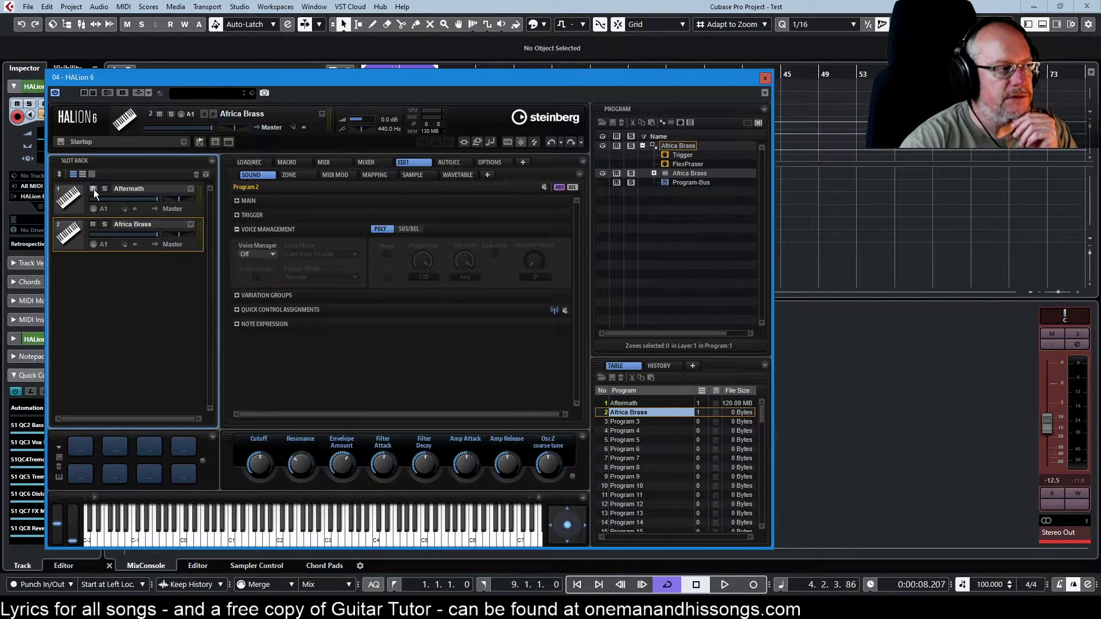
{"action": "left_click", "coordinate": [105, 189]}
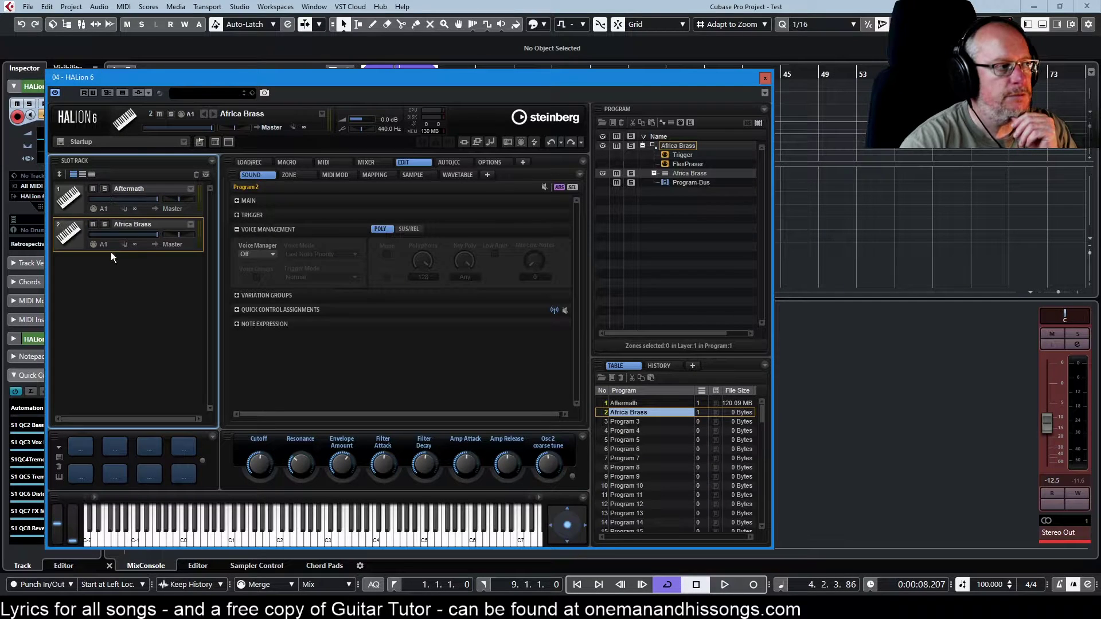
{"action": "left_click", "coordinate": [127, 209]}
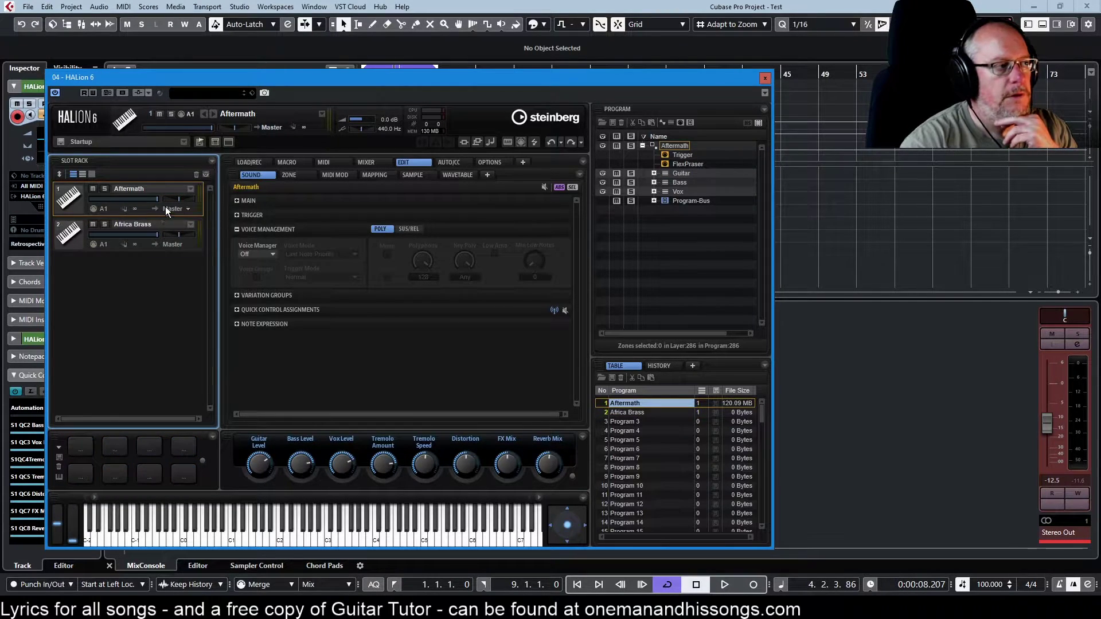
{"action": "left_click", "coordinate": [167, 210]}
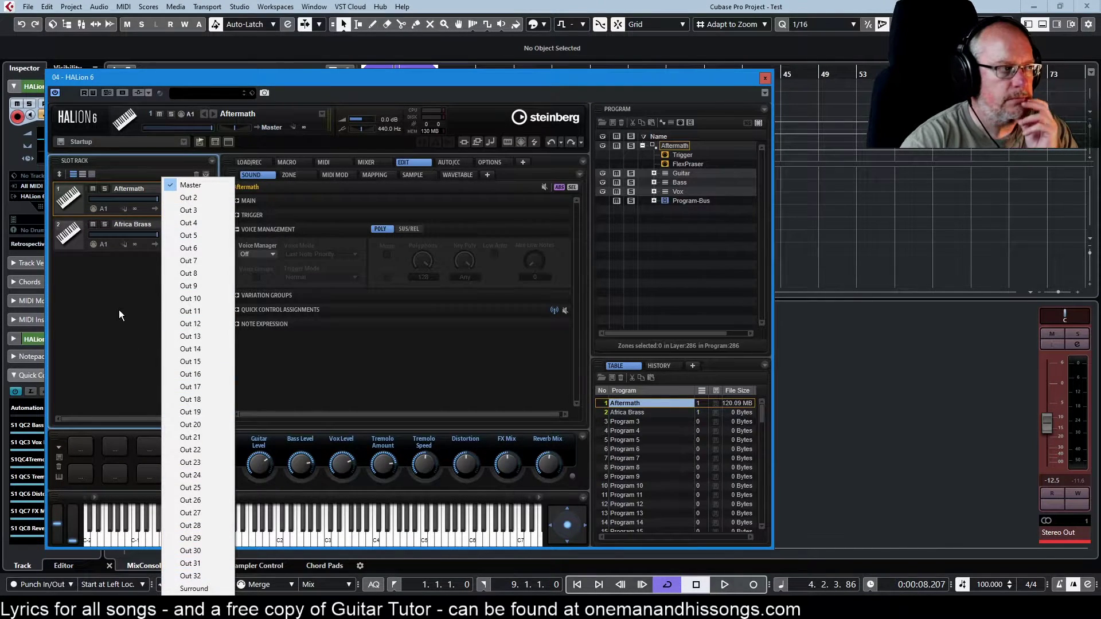
{"action": "left_click", "coordinate": [142, 293]}
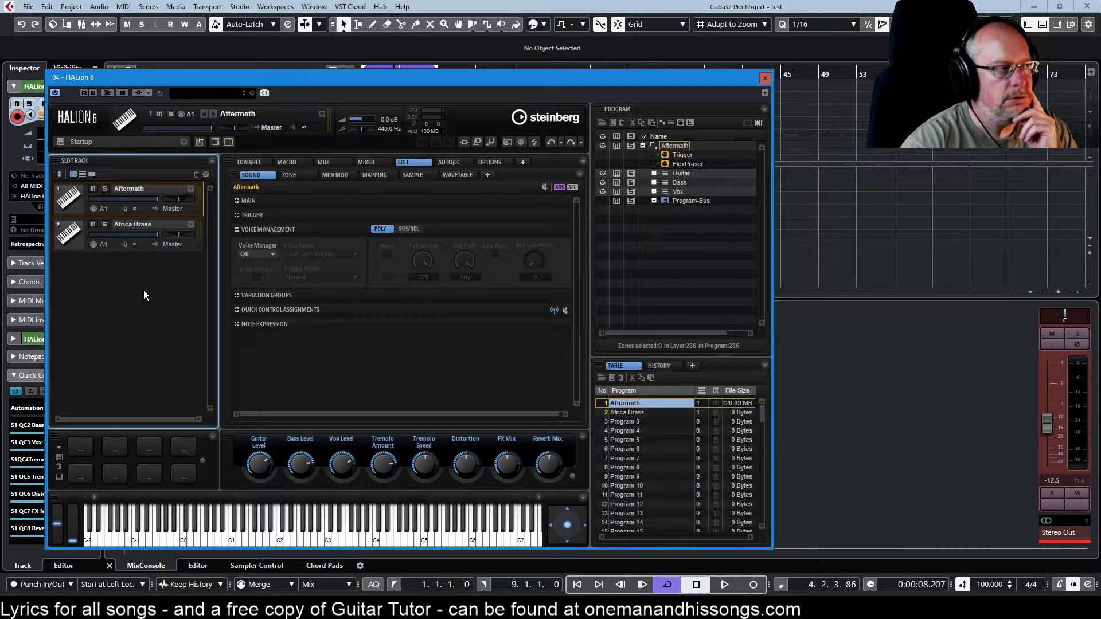
{"action": "left_click", "coordinate": [191, 189]}
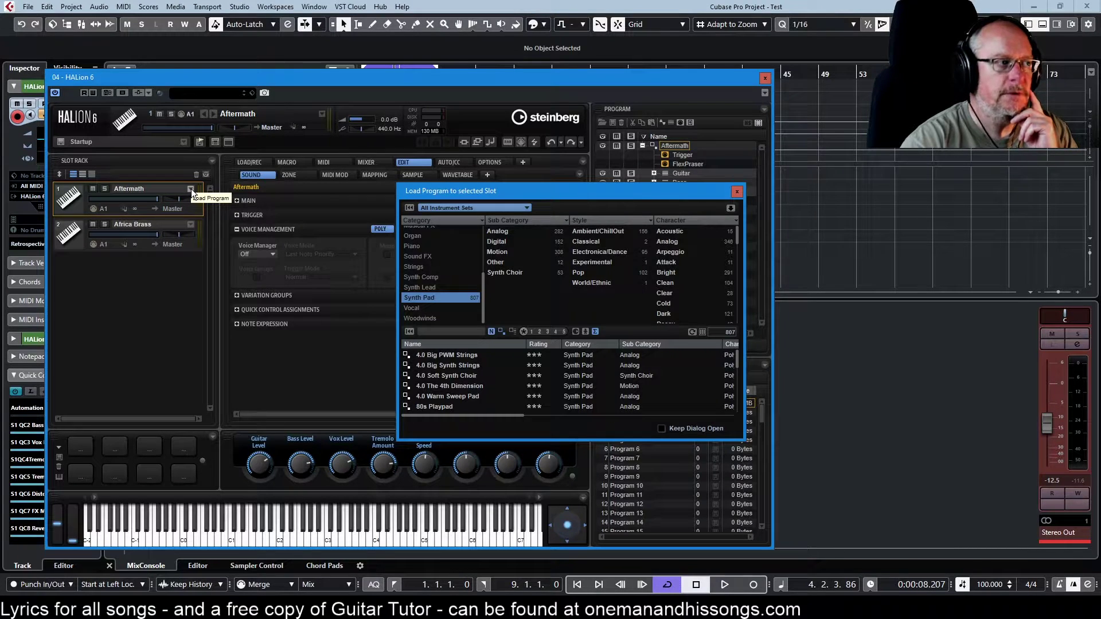
Move and enlarge the Load Program browser to view Synth Pad programs, then close it
{"action": "left_click_drag", "start_coordinate": [528, 198], "coordinate": [444, 136]}
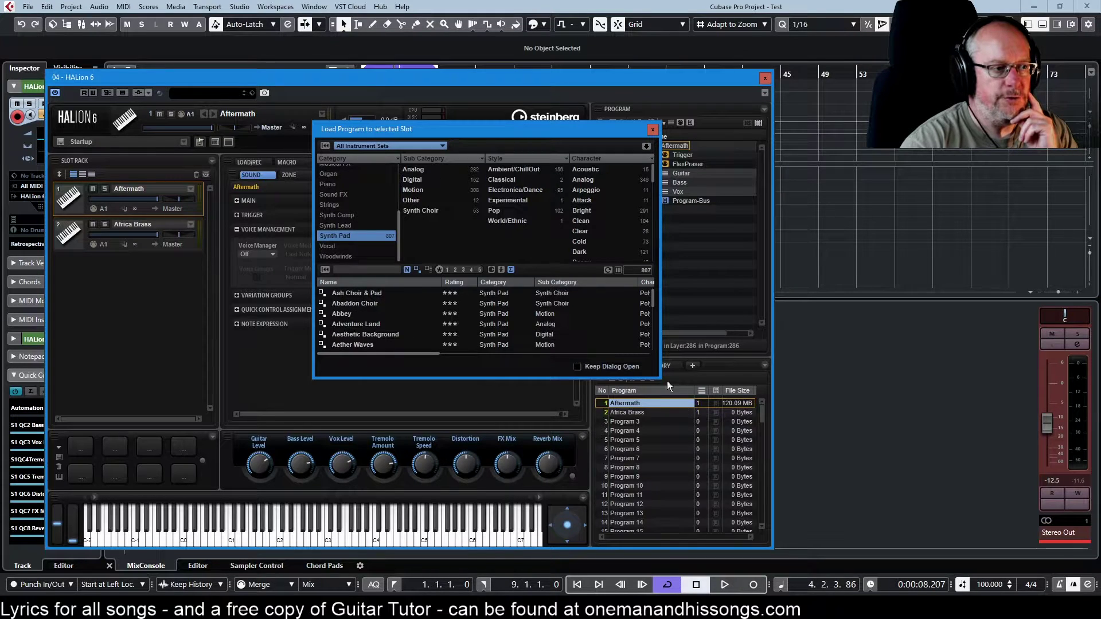
{"action": "left_click_drag", "start_coordinate": [660, 378], "coordinate": [817, 476]}
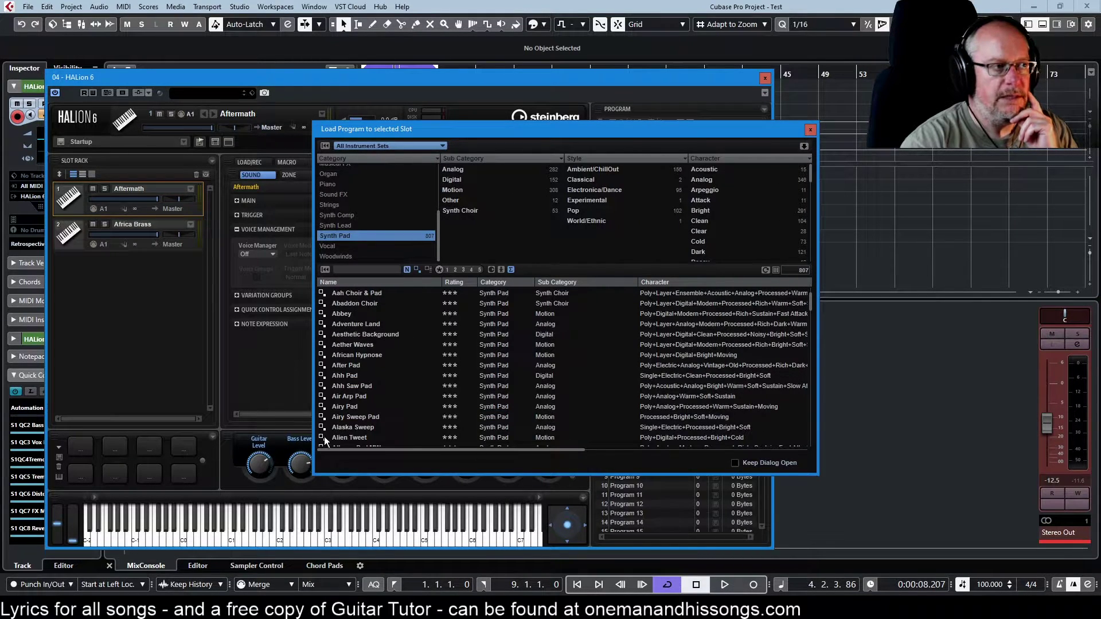
{"action": "left_click", "coordinate": [116, 239]}
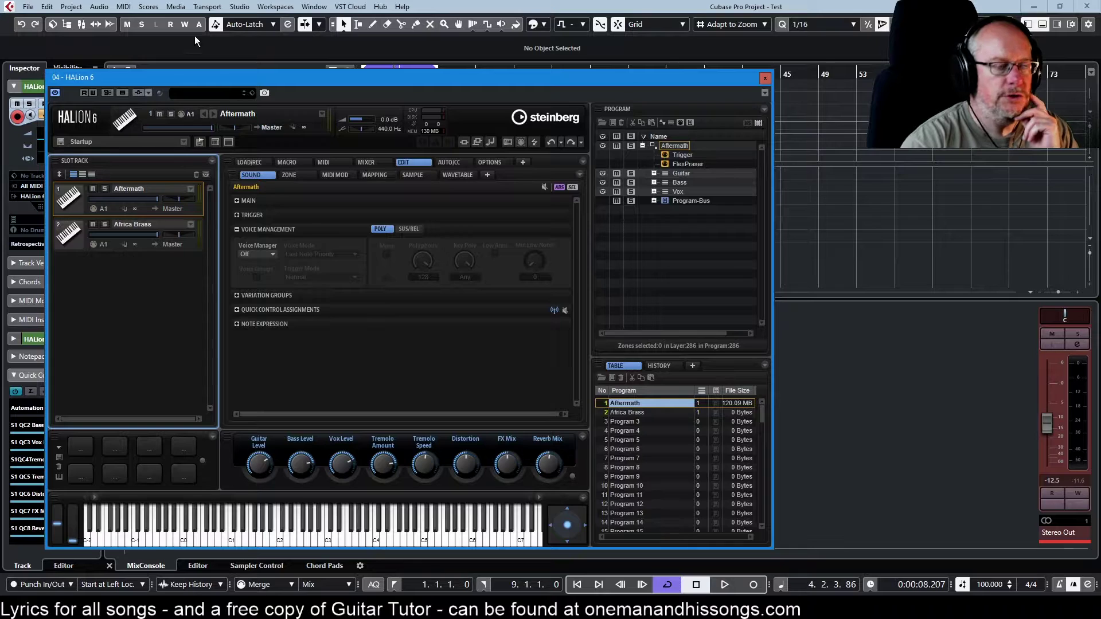
Open MediaBay beside HALion and preview the Chord 22 - C Major - Pluck_AM sample
{"action": "left_click", "coordinate": [54, 24]}
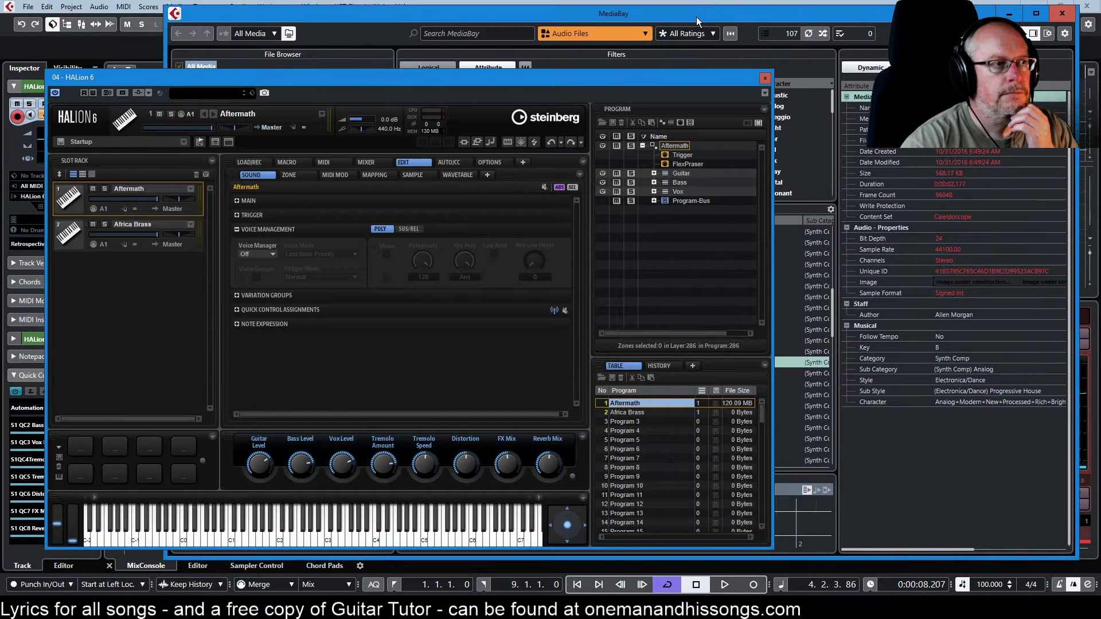
{"action": "left_click_drag", "start_coordinate": [698, 20], "coordinate": [696, 35]}
{"action": "left_click_drag", "start_coordinate": [466, 75], "coordinate": [444, 148]}
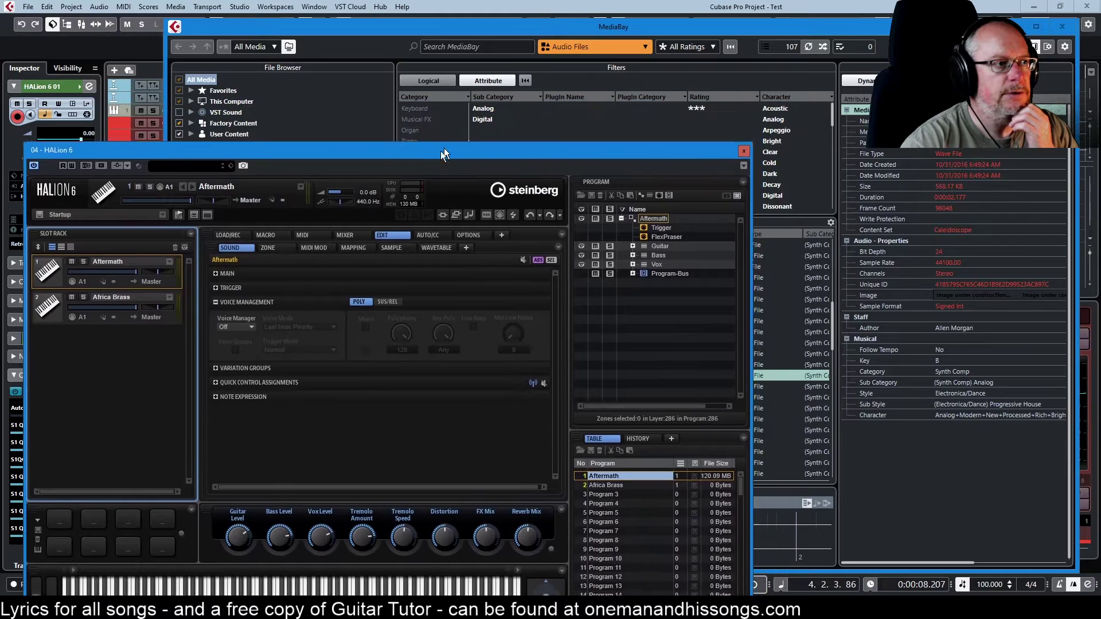
{"action": "left_click", "coordinate": [448, 131]}
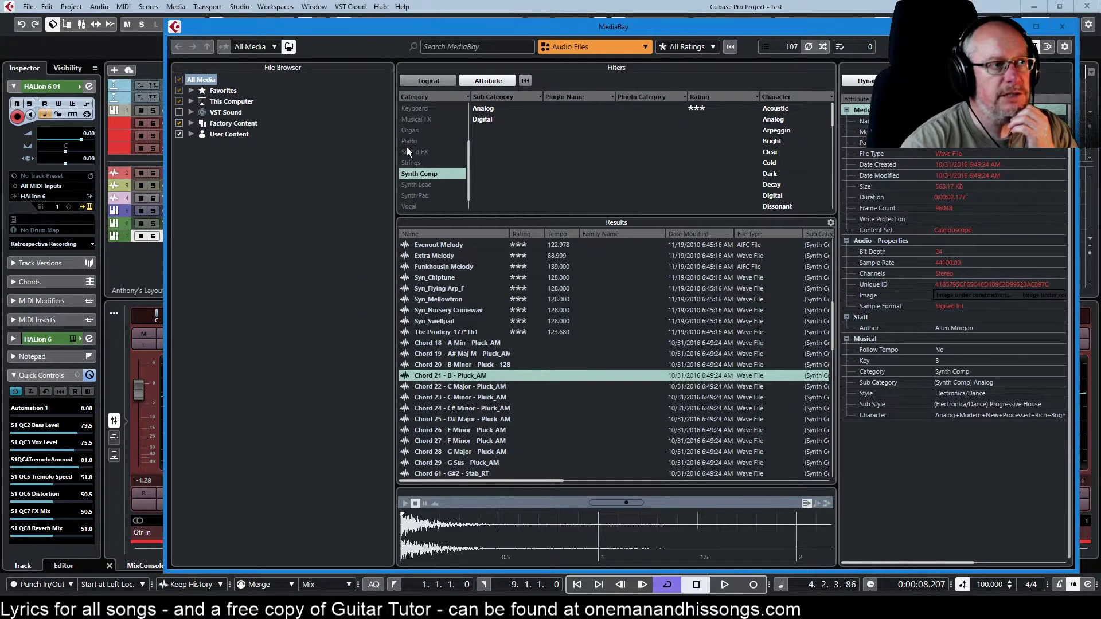
{"action": "left_click", "coordinate": [431, 386]}
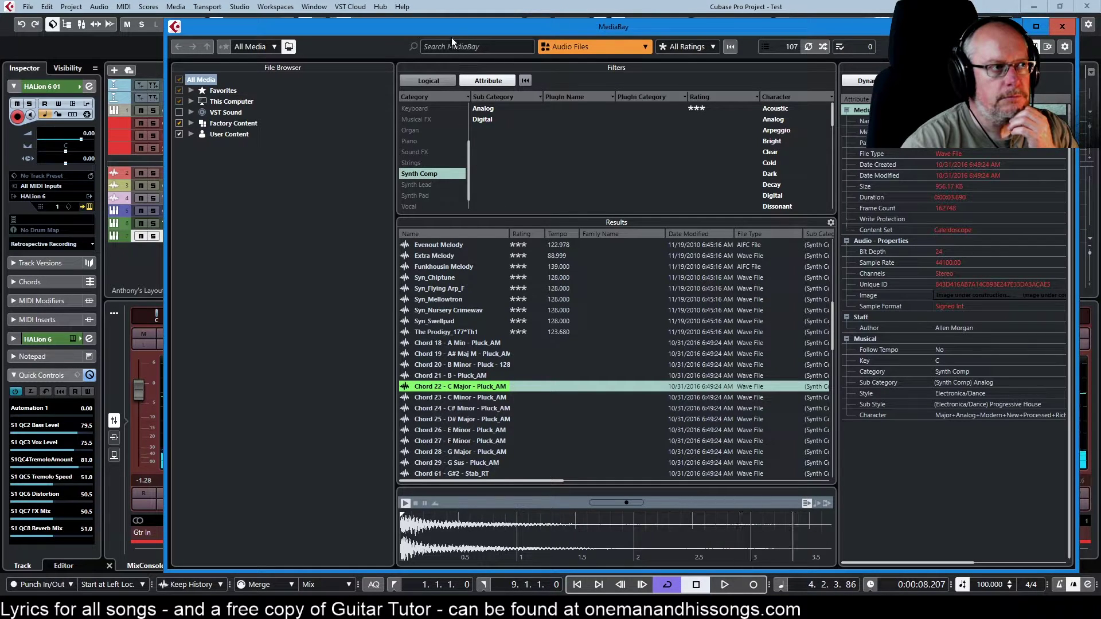
{"action": "left_click_drag", "start_coordinate": [452, 29], "coordinate": [749, 28]}
Drag Chord 22 - C Major - Pluck_AM from MediaBay into HALion slot 3, then close MediaBay
{"action": "left_click", "coordinate": [312, 236]}
{"action": "left_click_drag", "start_coordinate": [270, 65], "coordinate": [242, 29]}
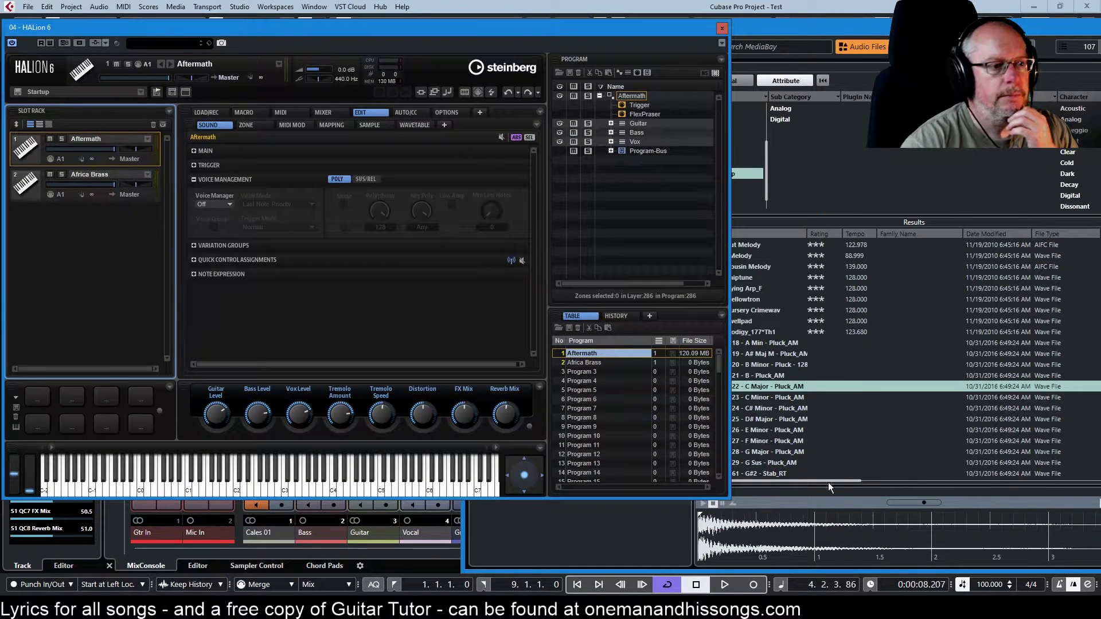
{"action": "left_click_drag", "start_coordinate": [772, 385], "coordinate": [60, 240]}
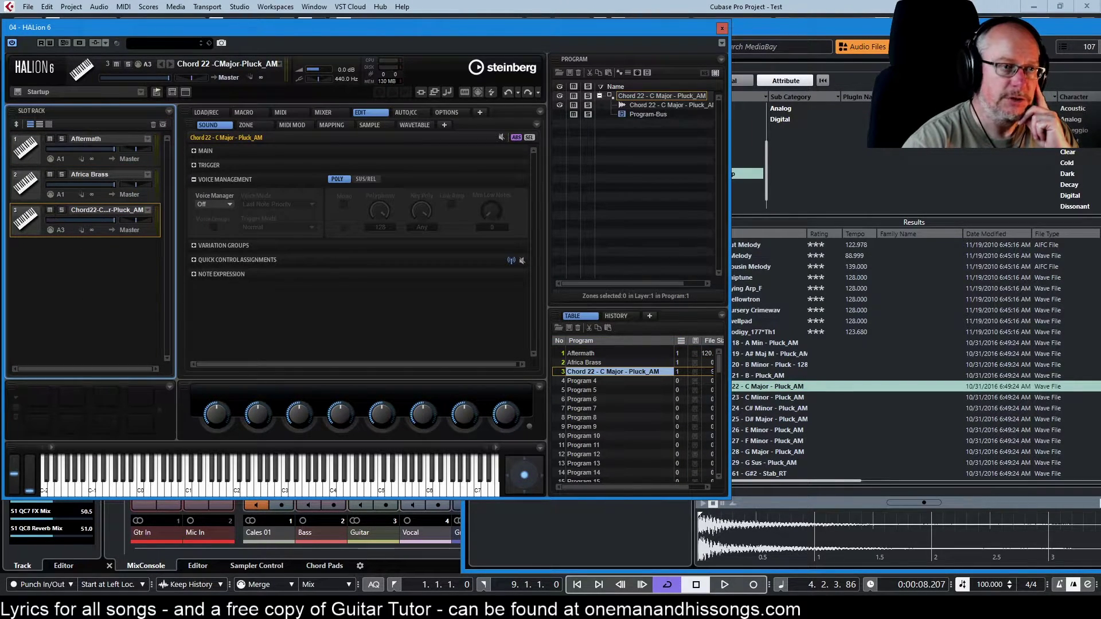
{"action": "left_click", "coordinate": [449, 25]}
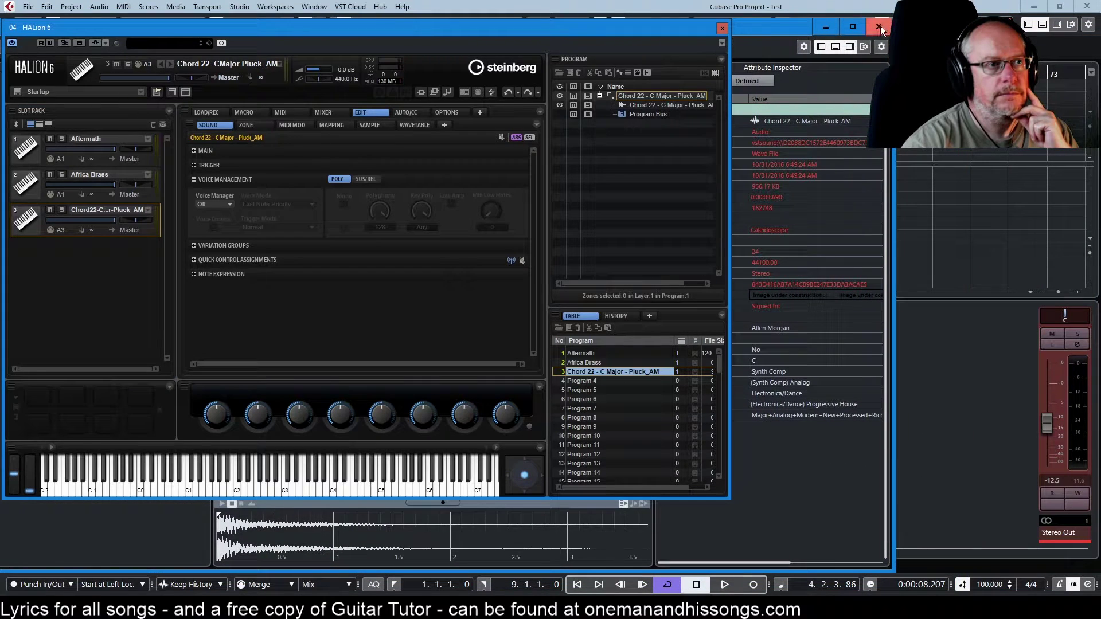
{"action": "left_click", "coordinate": [880, 25]}
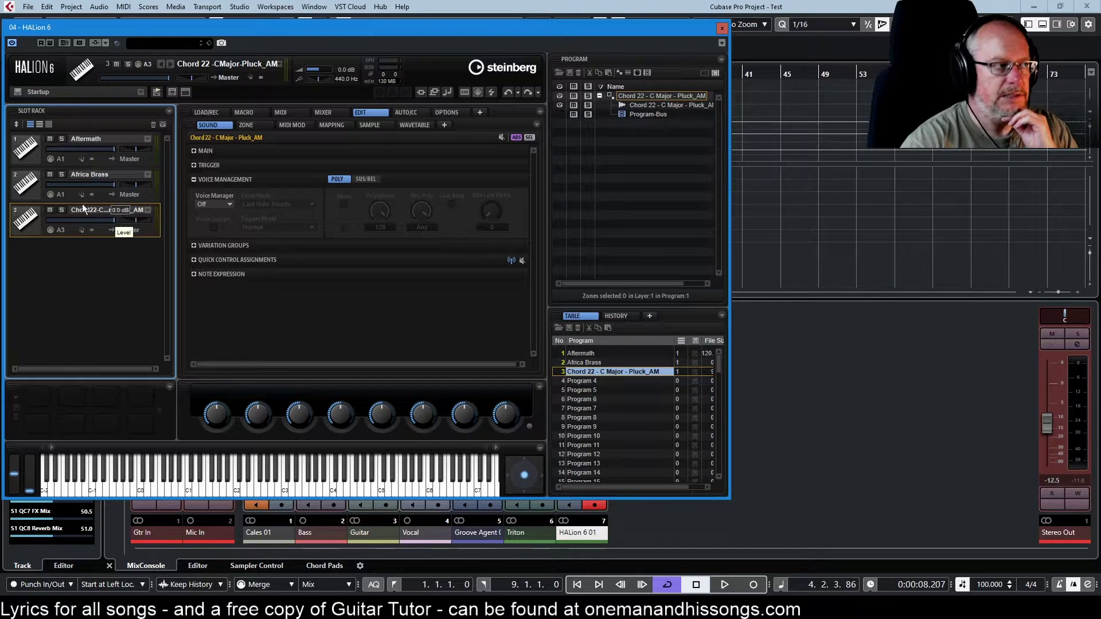
Mute slots 1 and 2, set the Chord 22 slot to MIDI A1, and select Aftermath
{"action": "left_click", "coordinate": [50, 139]}
{"action": "left_click", "coordinate": [49, 174]}
{"action": "left_click", "coordinate": [61, 230]}
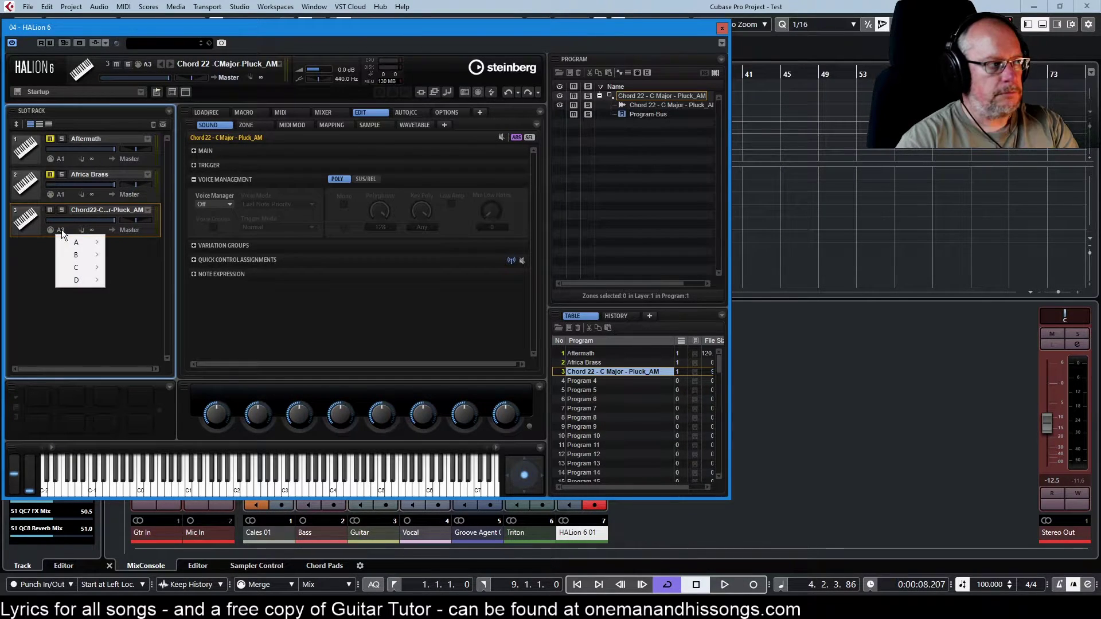
{"action": "mouse_move", "coordinate": [86, 243]}
{"action": "left_click", "coordinate": [139, 242]}
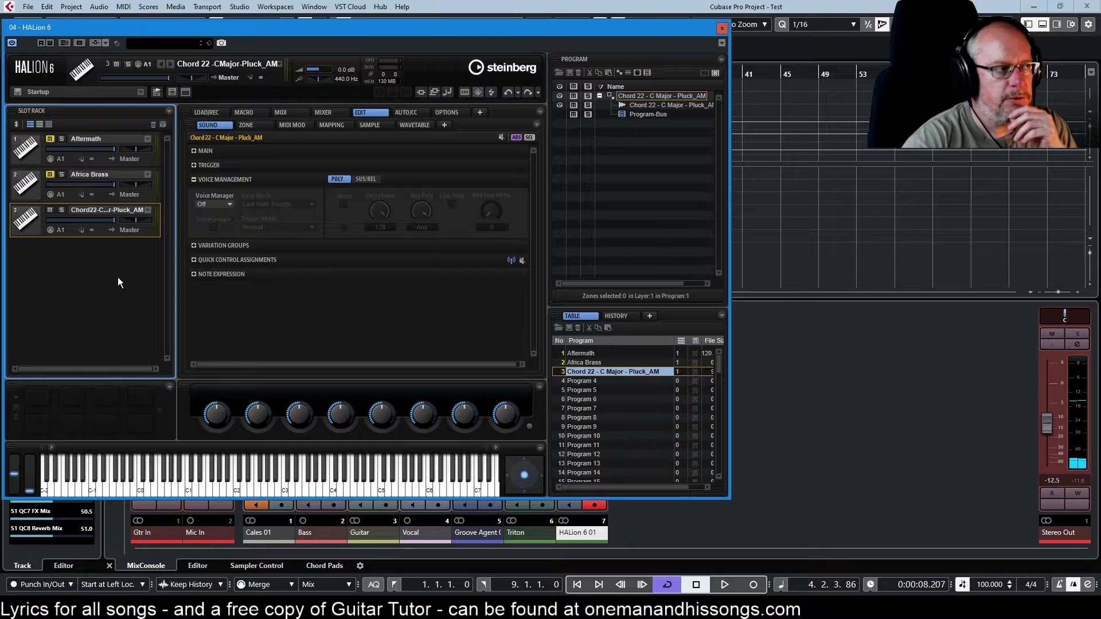
{"action": "left_click", "coordinate": [24, 151]}
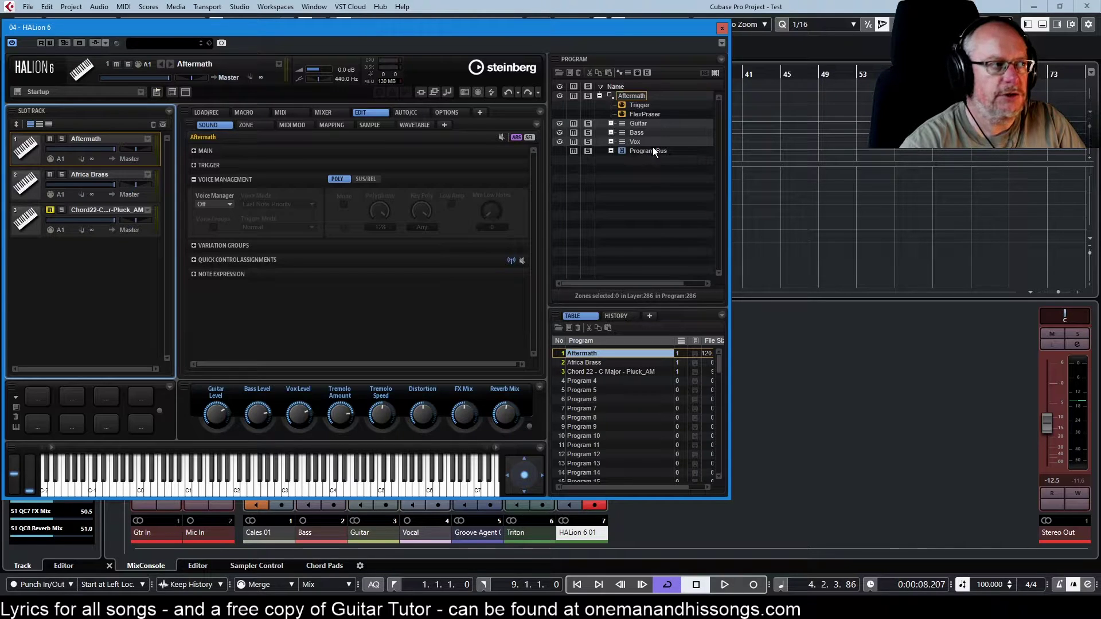
Mute the Africa Brass slot and expand Aftermath's Guitar layer in the program tree
{"action": "left_click", "coordinate": [50, 175]}
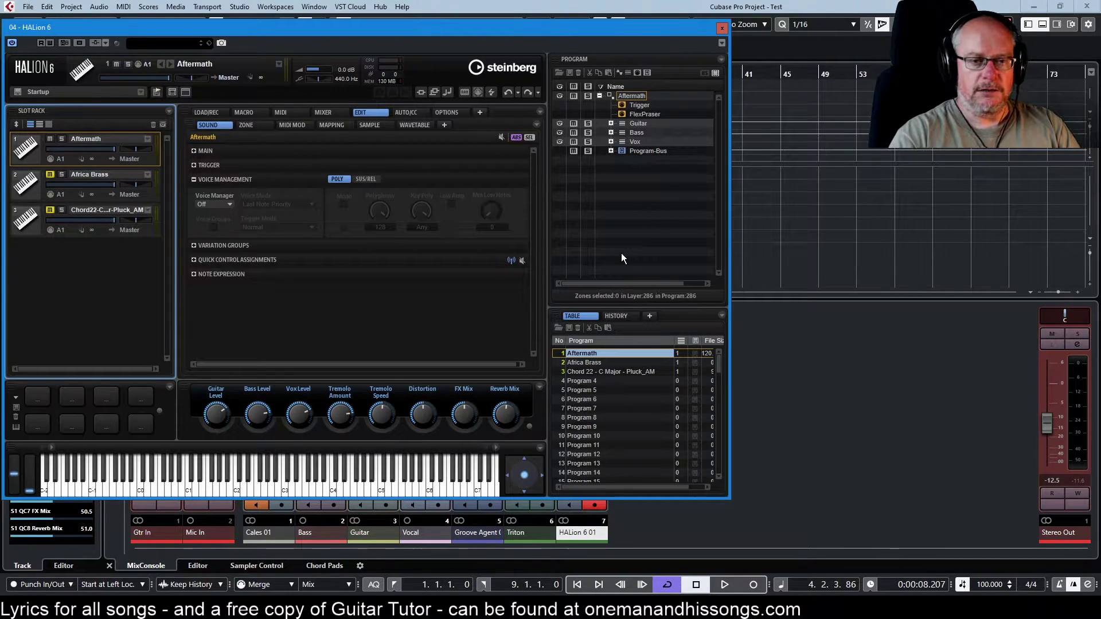
{"action": "left_click", "coordinate": [611, 123]}
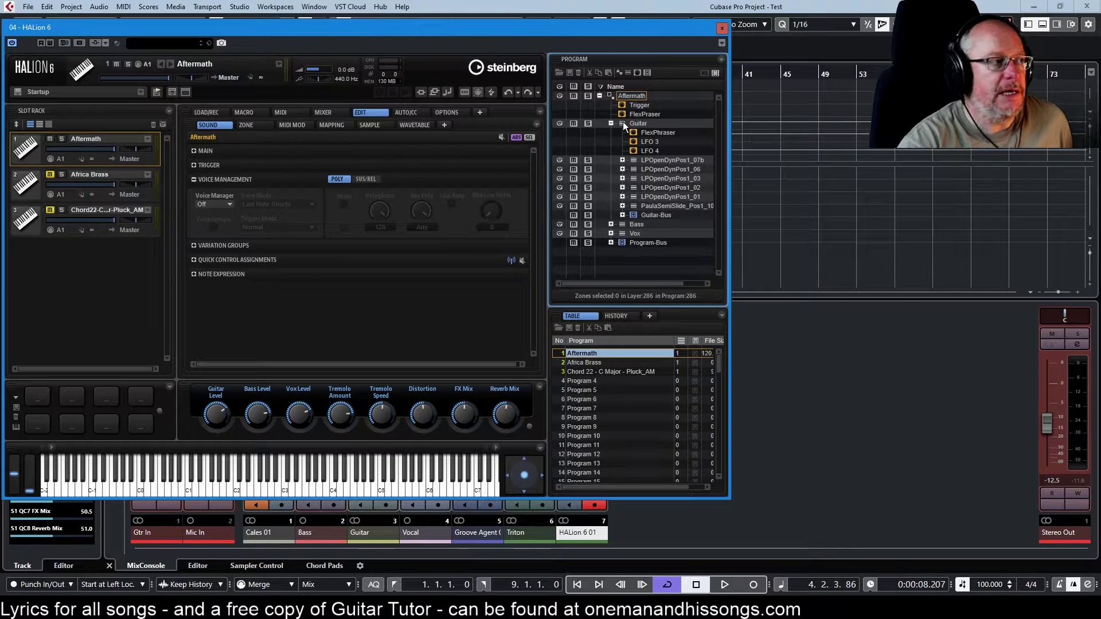
View the Africa Brass and Chord 22 programs, briefly soloing then un-soloing Chord 22
{"action": "left_click", "coordinate": [48, 176]}
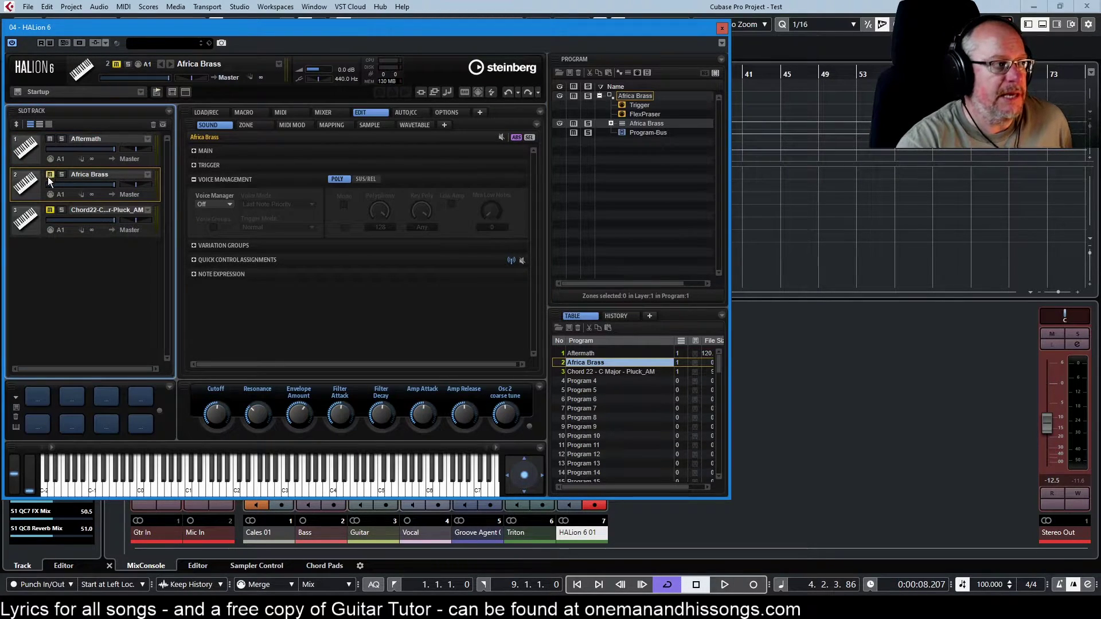
{"action": "left_click", "coordinate": [47, 219]}
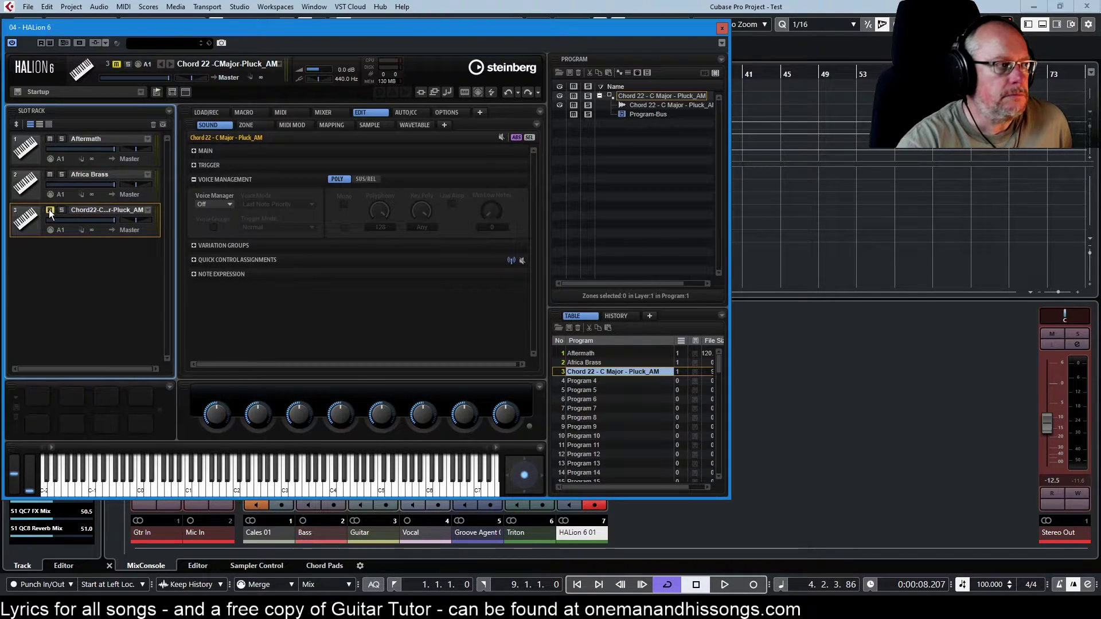
{"action": "left_click", "coordinate": [49, 209]}
{"action": "left_click", "coordinate": [59, 209]}
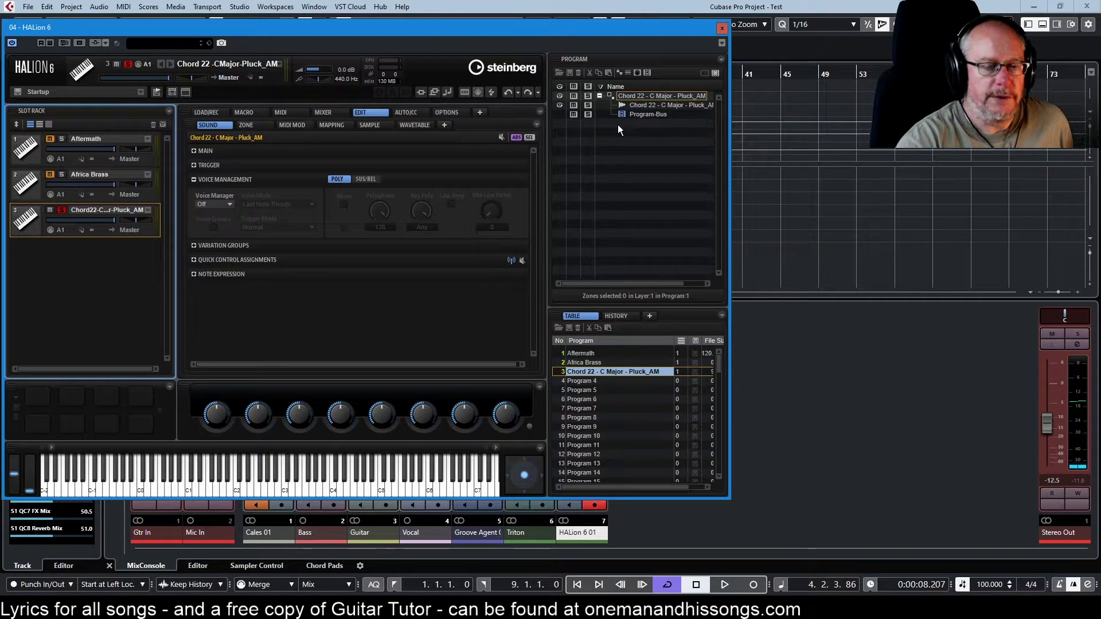
{"action": "left_click", "coordinate": [62, 209]}
Solo the Aftermath slot and show its Guitar layer's LFO 3 settings
{"action": "left_click", "coordinate": [61, 139]}
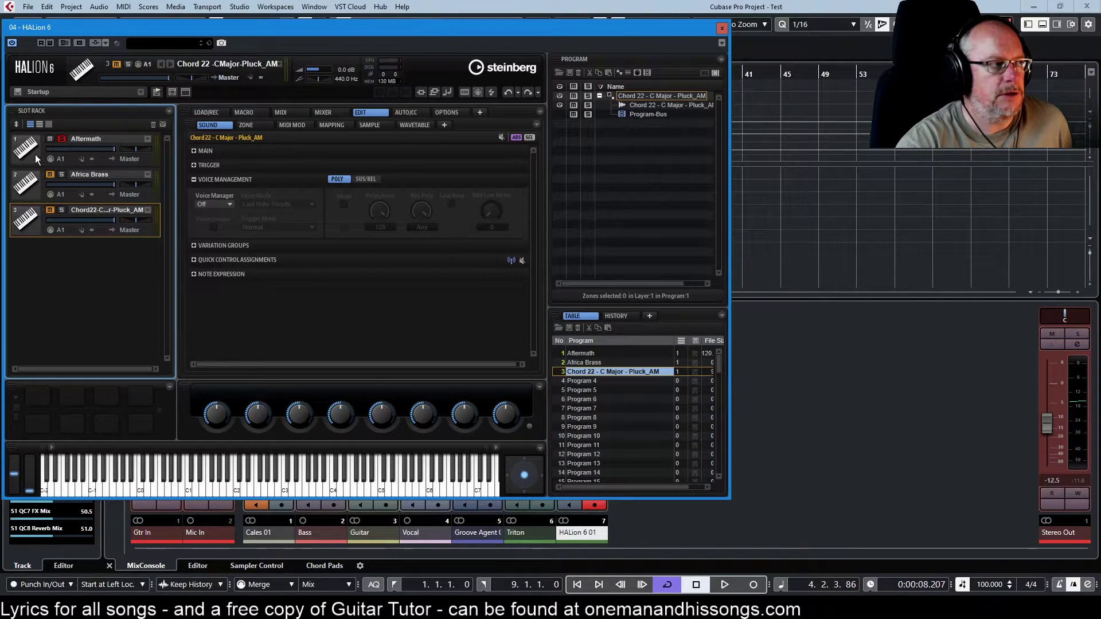
{"action": "left_click", "coordinate": [36, 154]}
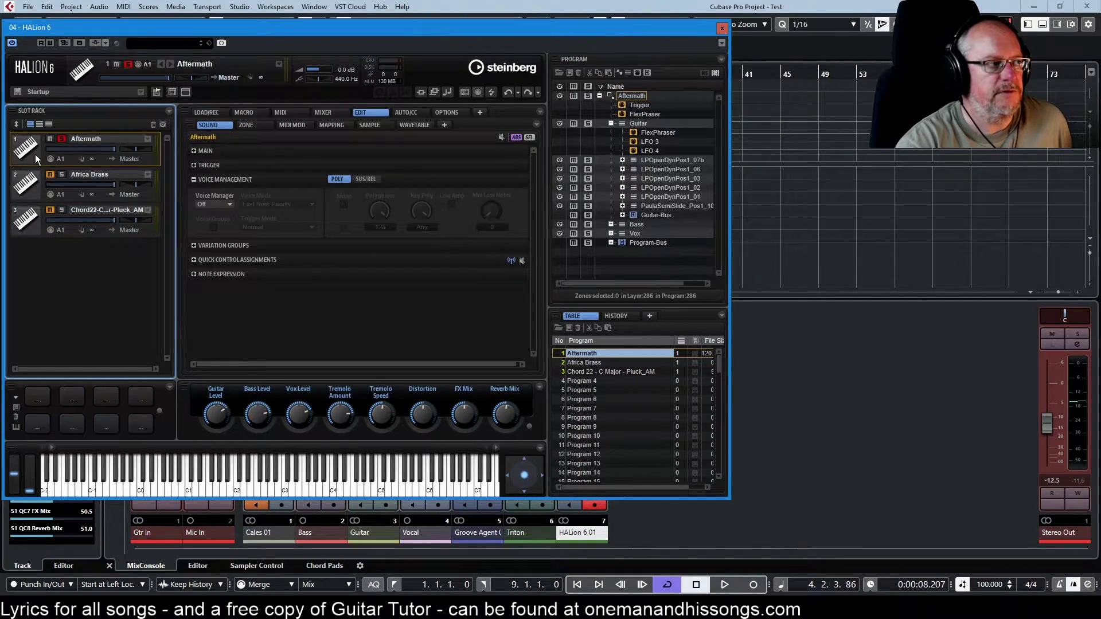
{"action": "left_click", "coordinate": [650, 143]}
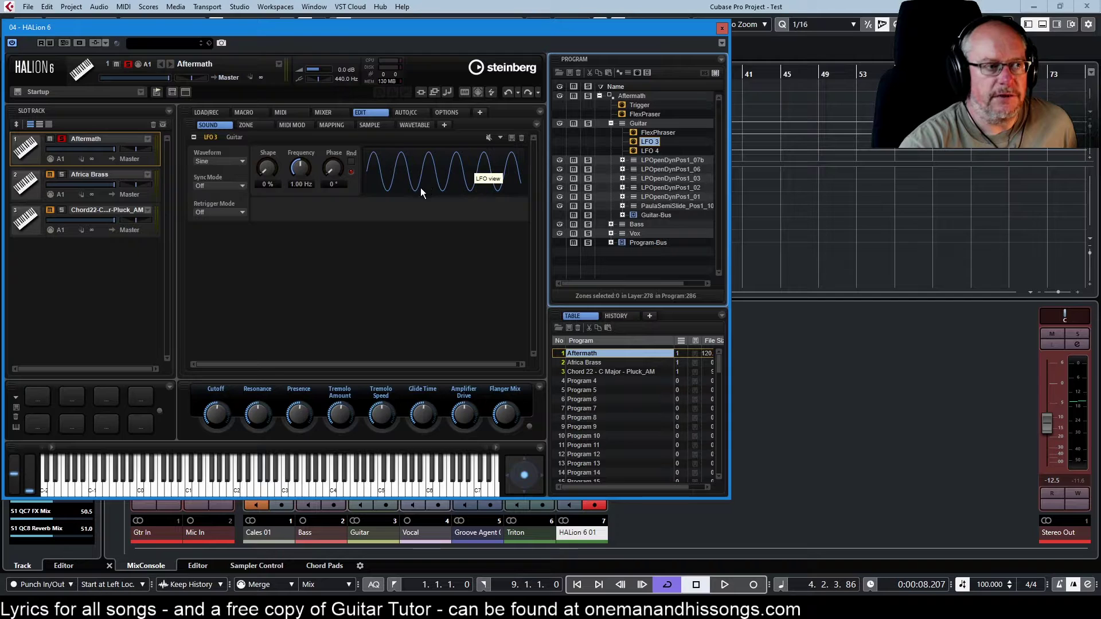
Browse the Player and Modulation MIDI module lists without adding one, then show Guitar layer settings
{"action": "left_click", "coordinate": [637, 73]}
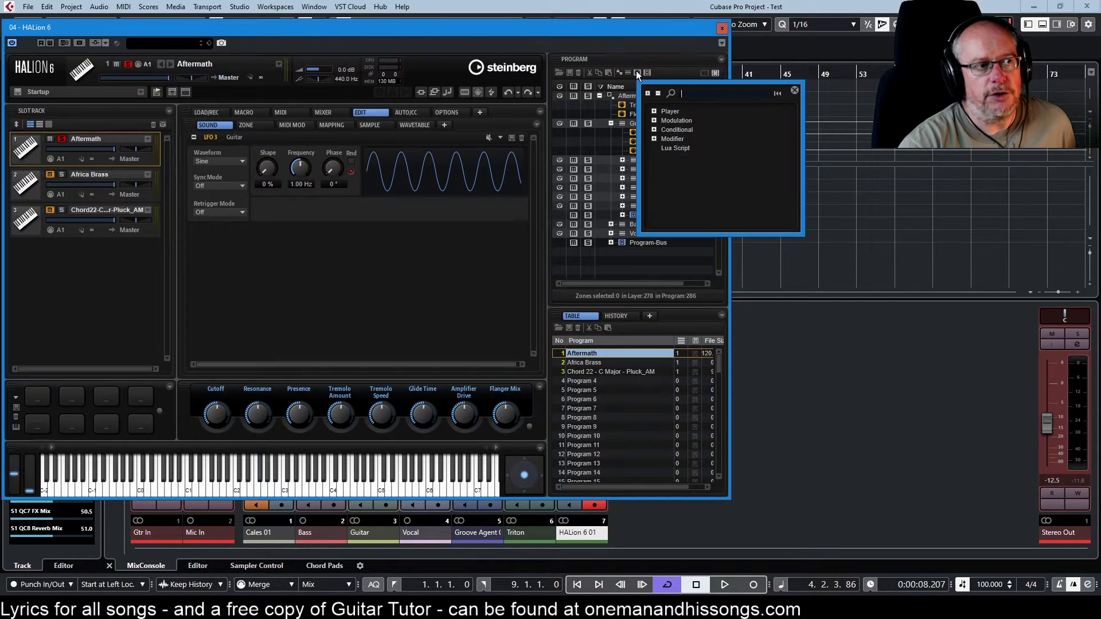
{"action": "left_click", "coordinate": [653, 111]}
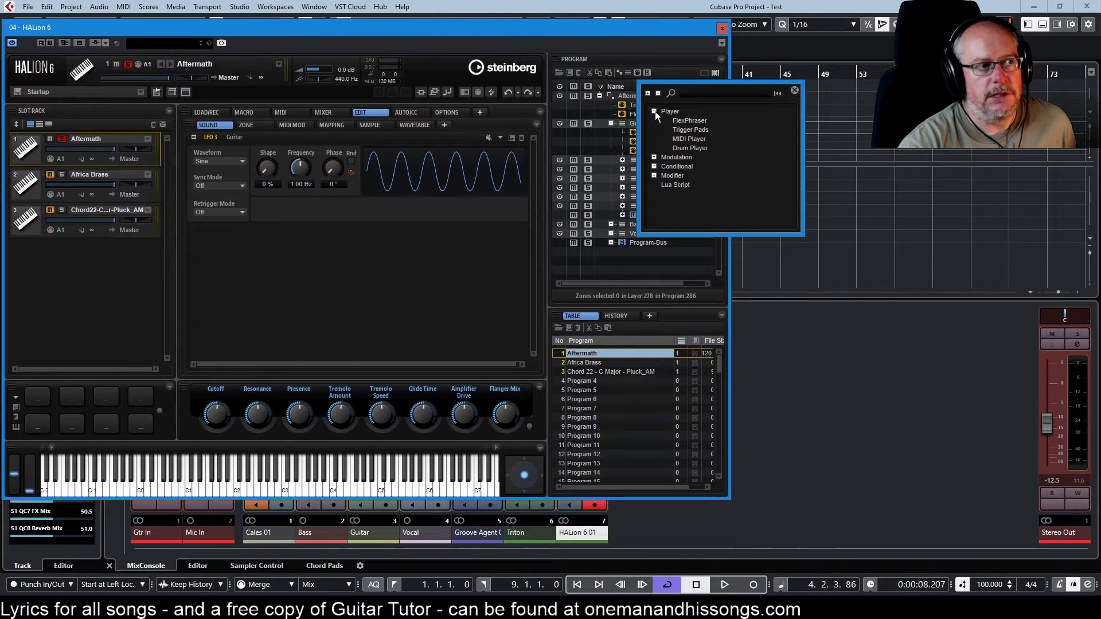
{"action": "left_click", "coordinate": [651, 160]}
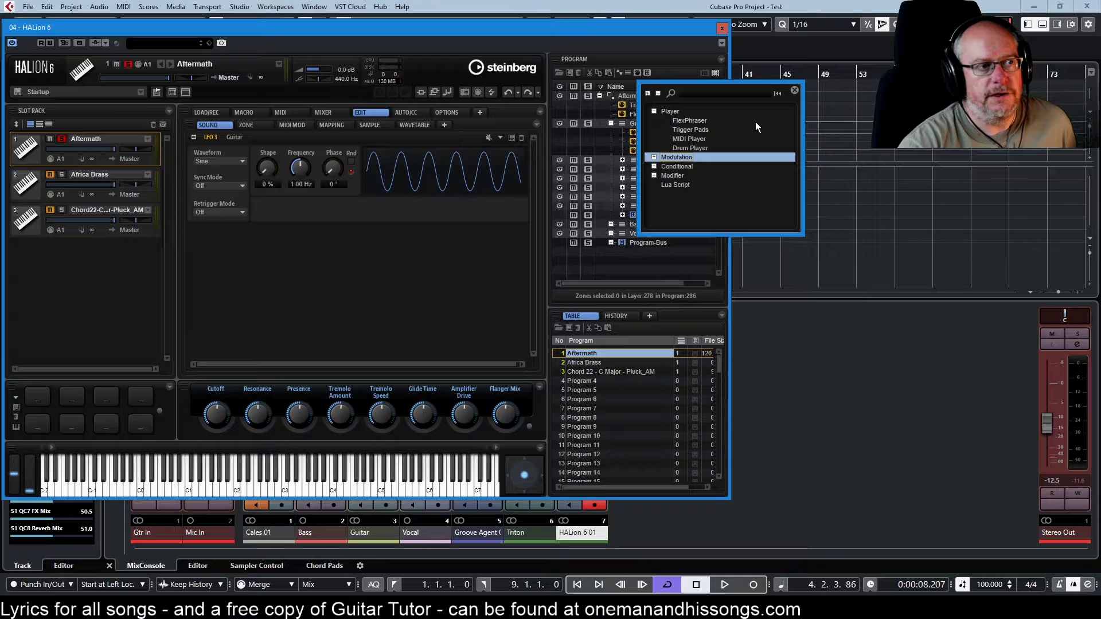
{"action": "left_click", "coordinate": [795, 90]}
{"action": "left_click", "coordinate": [611, 123]}
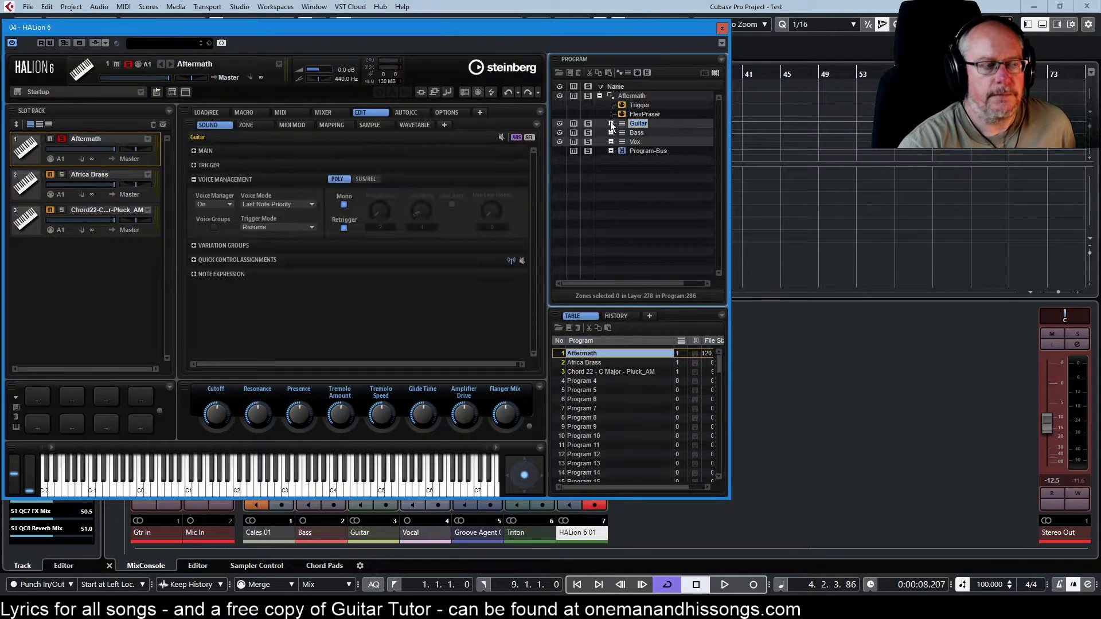
{"action": "left_click", "coordinate": [611, 124]}
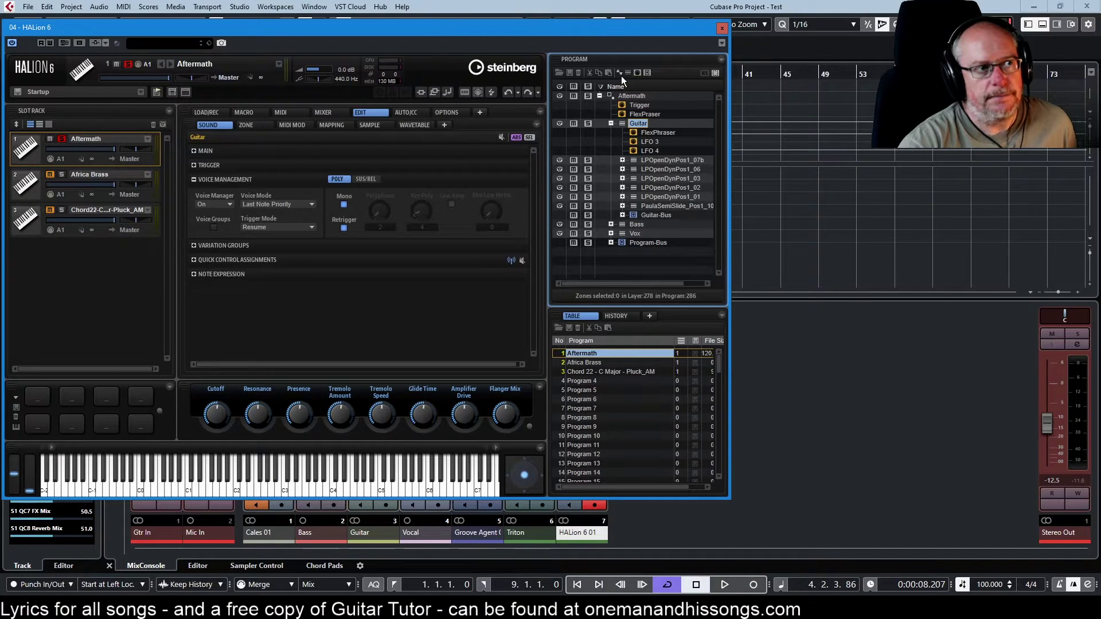
List the zones inside LPOpenDynPos1_07b and check the addable zone types without adding one
{"action": "left_click", "coordinate": [622, 160]}
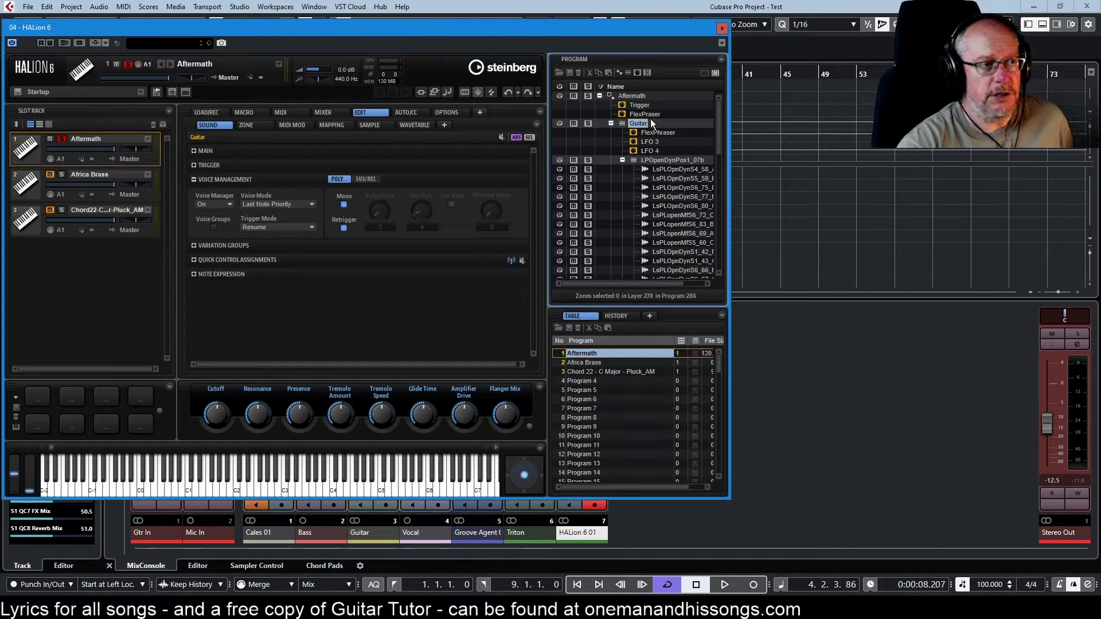
{"action": "left_click", "coordinate": [619, 73]}
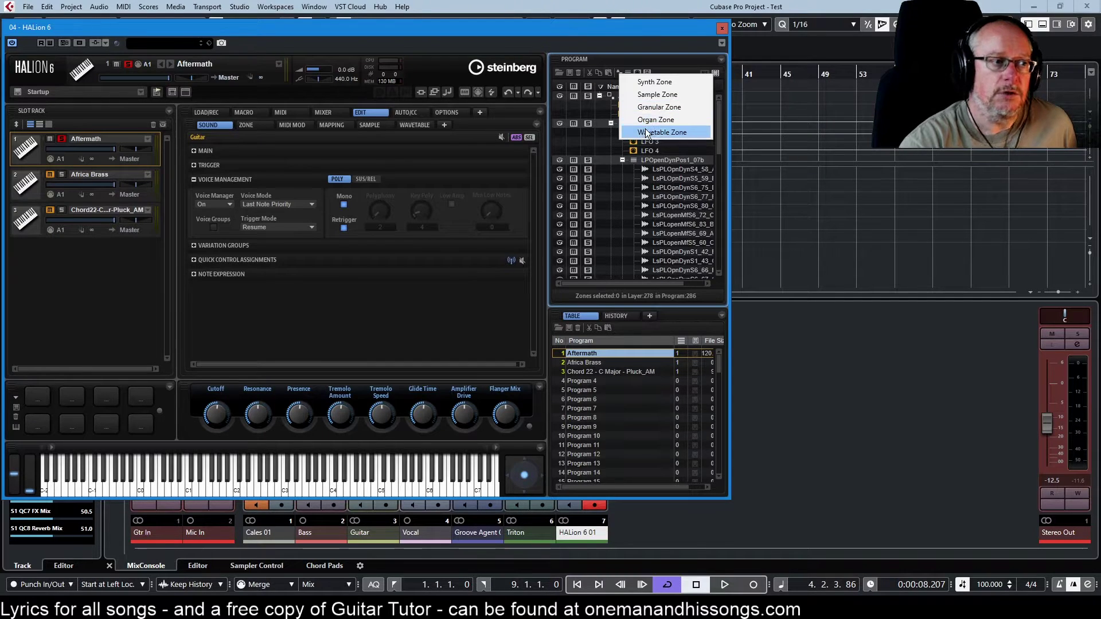
{"action": "left_click", "coordinate": [657, 47]}
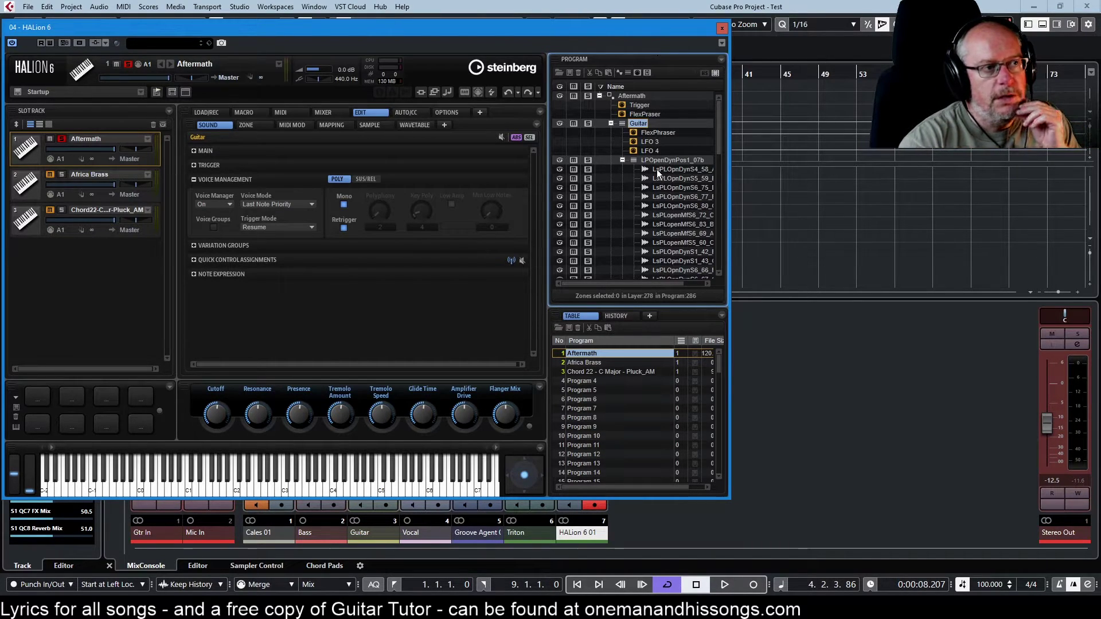
Select and solo the Chord 22 slot, then pick its sample zone in the program tree
{"action": "left_click", "coordinate": [45, 219]}
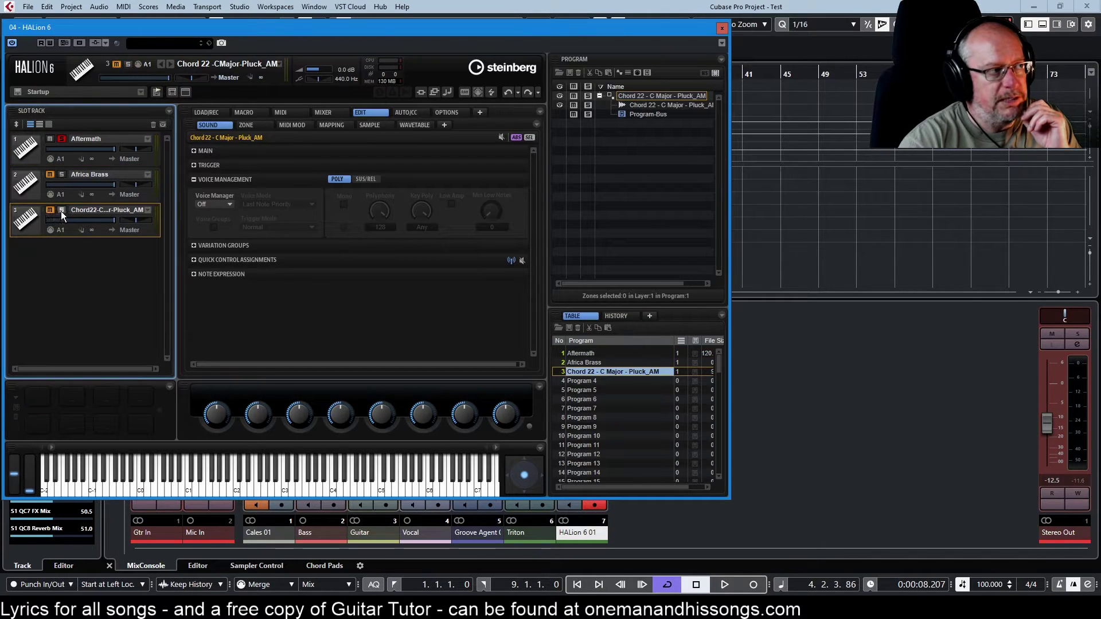
{"action": "left_click", "coordinate": [61, 210]}
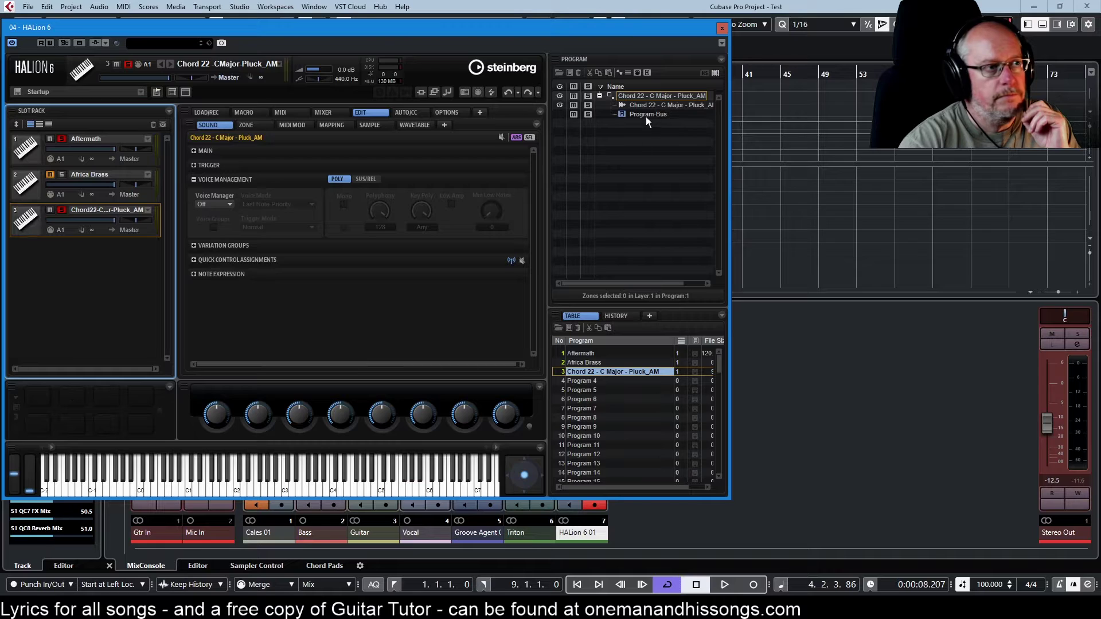
{"action": "left_click", "coordinate": [623, 108]}
{"action": "left_click", "coordinate": [623, 106]}
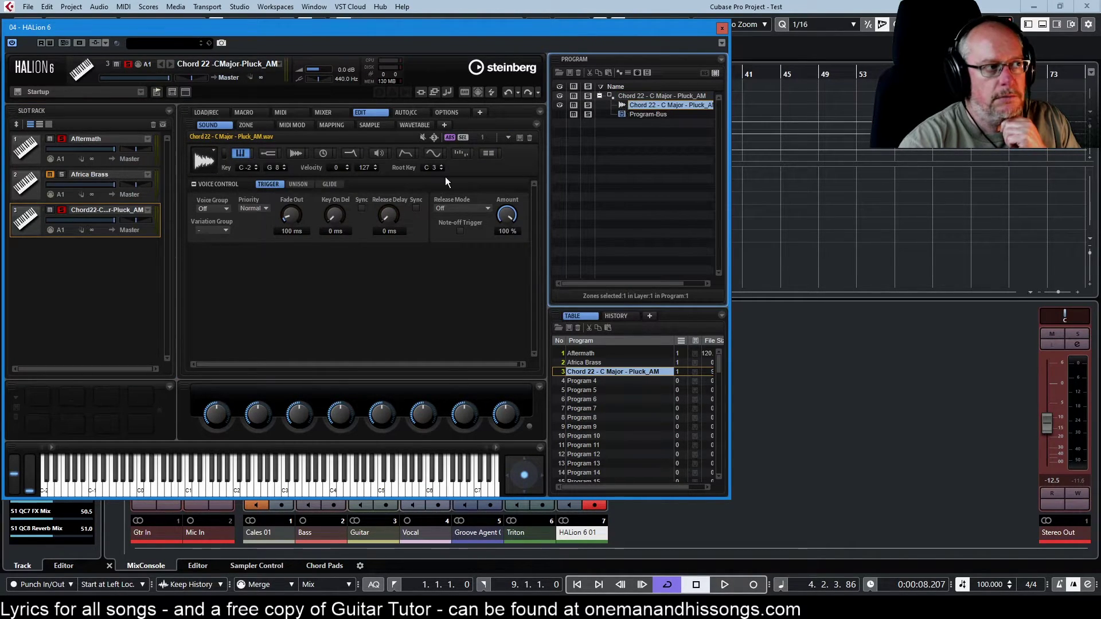
Show the zone's sample waveform, un-solo Chord 22 and return to the Aftermath program
{"action": "left_click", "coordinate": [245, 125]}
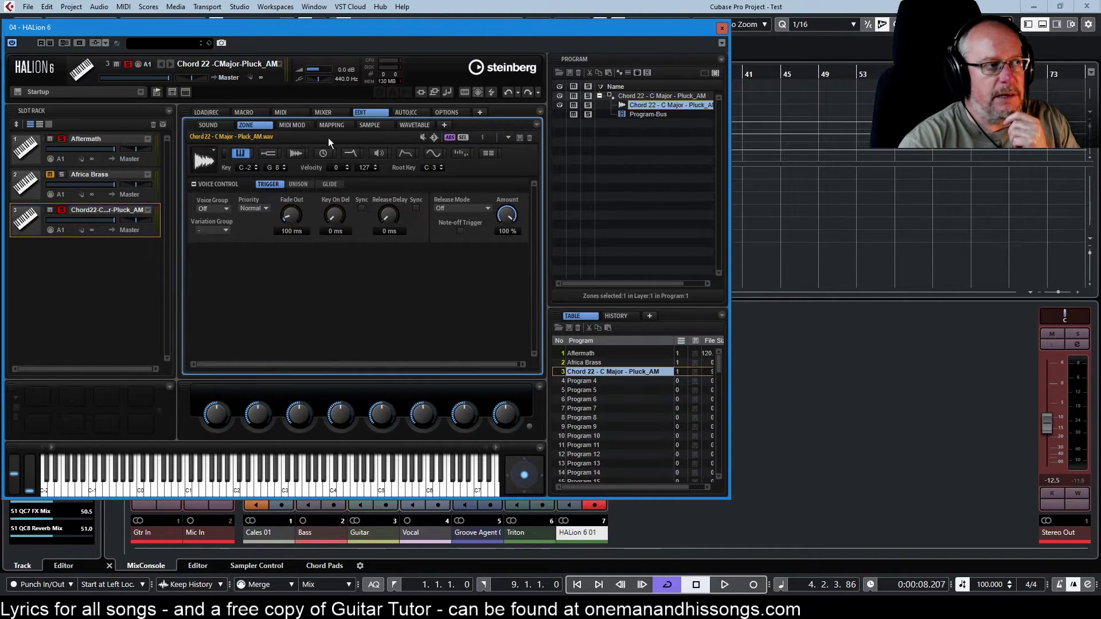
{"action": "left_click", "coordinate": [370, 126]}
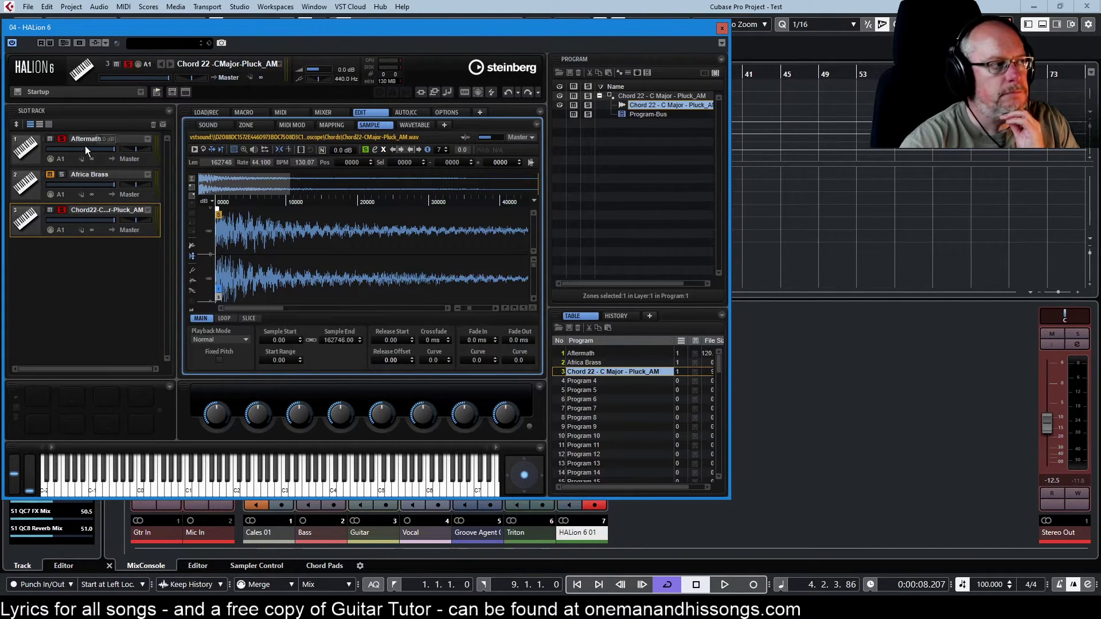
{"action": "left_click", "coordinate": [61, 209]}
{"action": "left_click", "coordinate": [29, 153]}
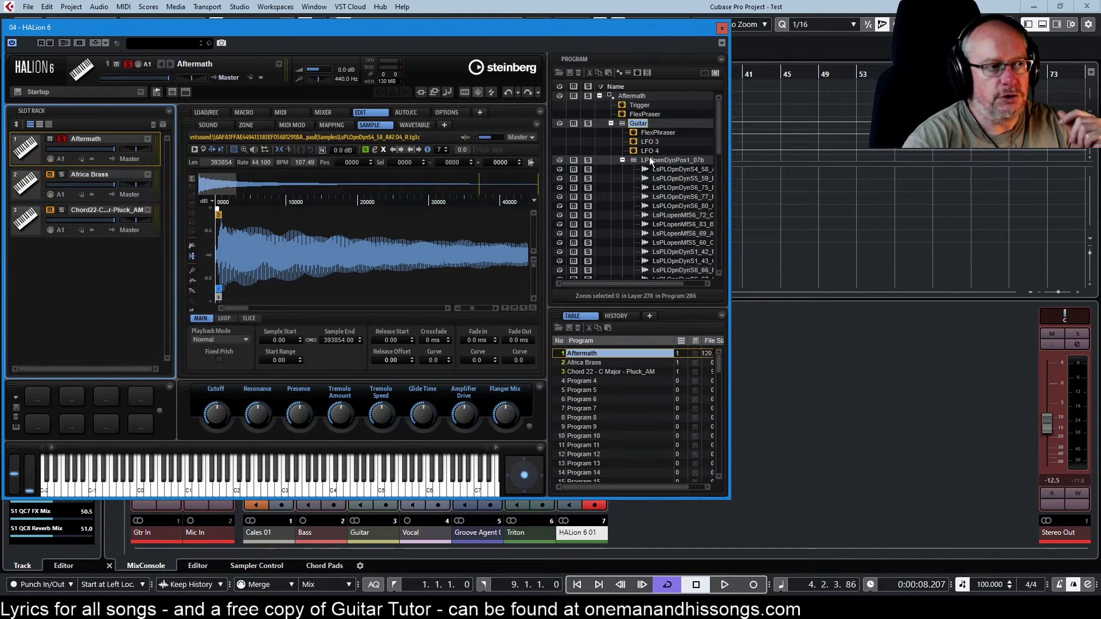
Collapse LPOpenDynPos1_07b so the Guitar-Bus, Bass and Vox layers show in the tree
{"action": "left_click", "coordinate": [622, 161]}
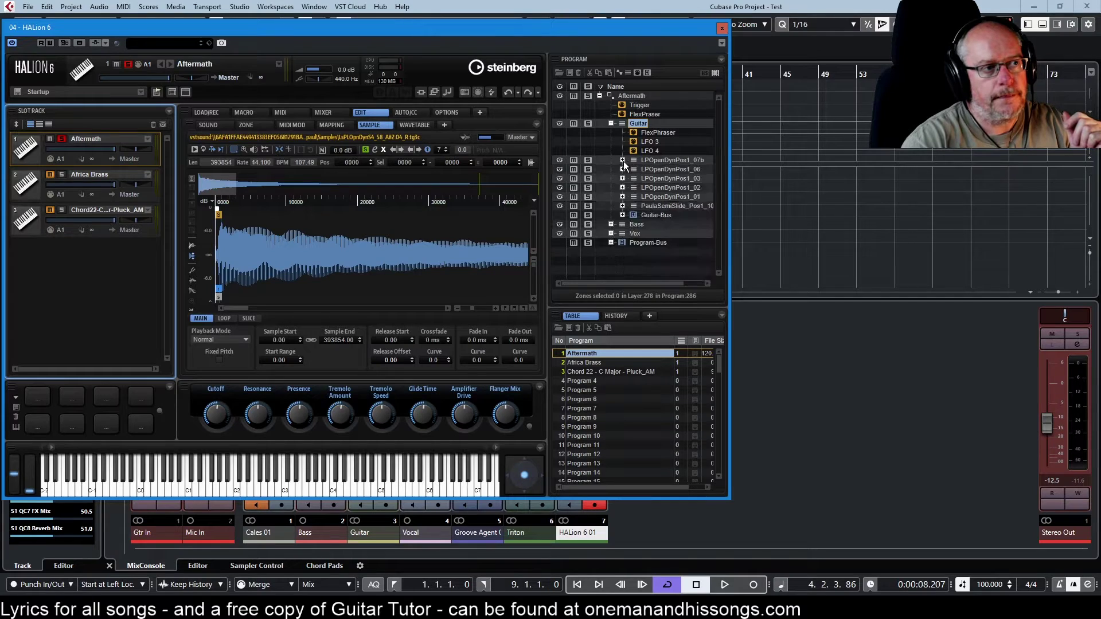